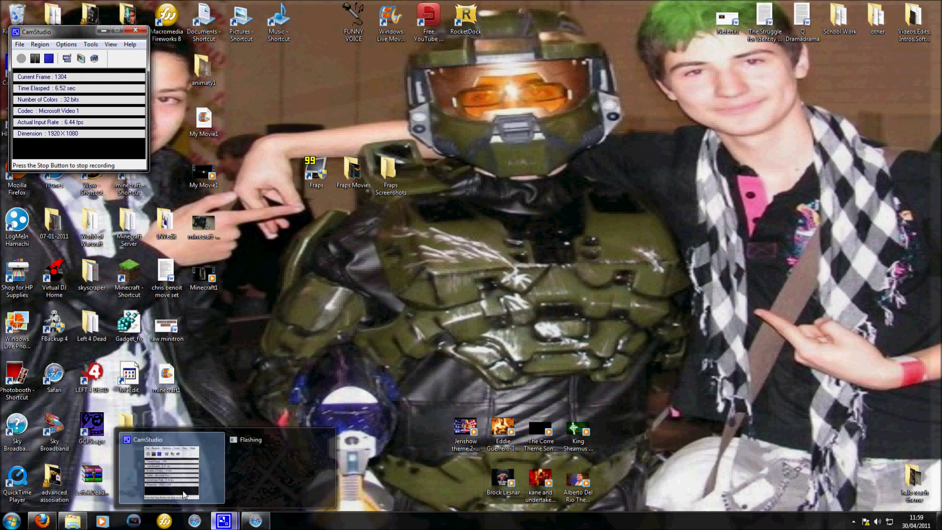
Bring the Firefox window showing the FRAPS website to the front from the taskbar preview.
mouse_move(47, 523)
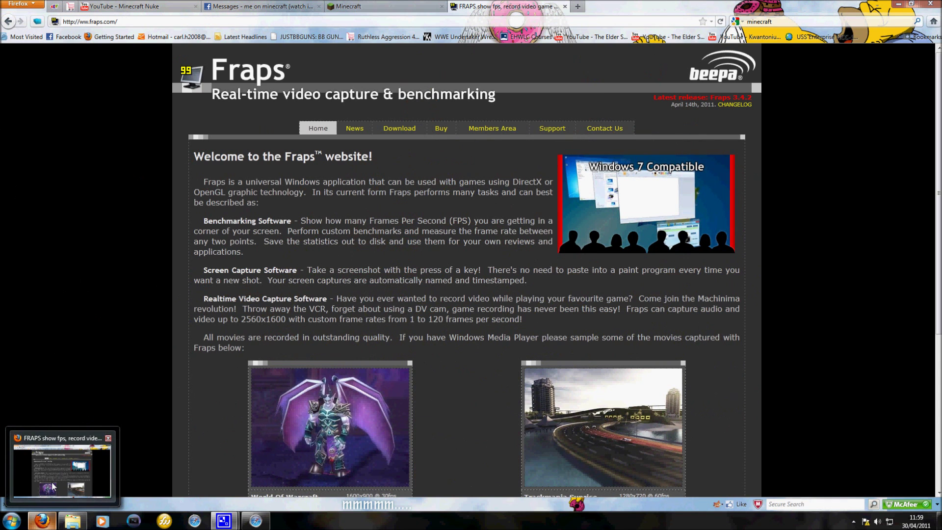
left_click(53, 486)
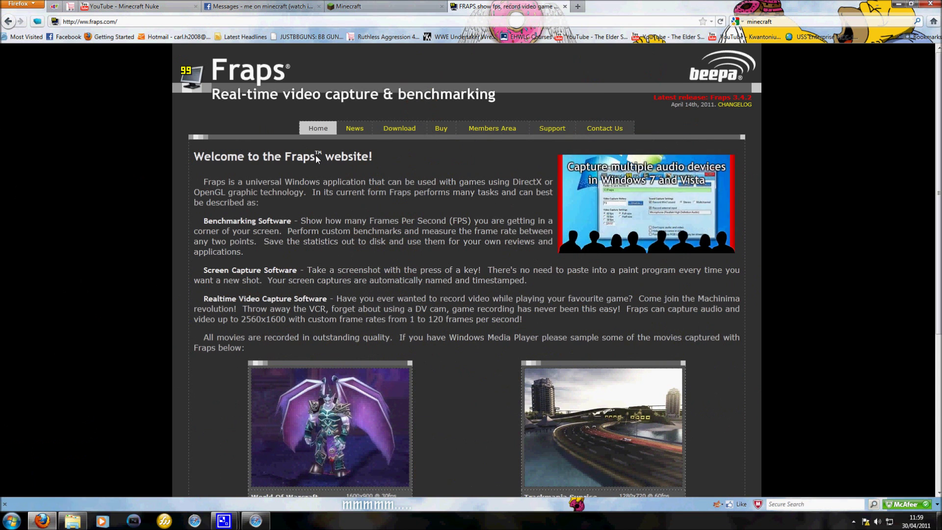
Glance over the fraps.com, Facebook and Minecraft tabs, then open the Fraps download page.
scroll(501, 224, "down", 5)
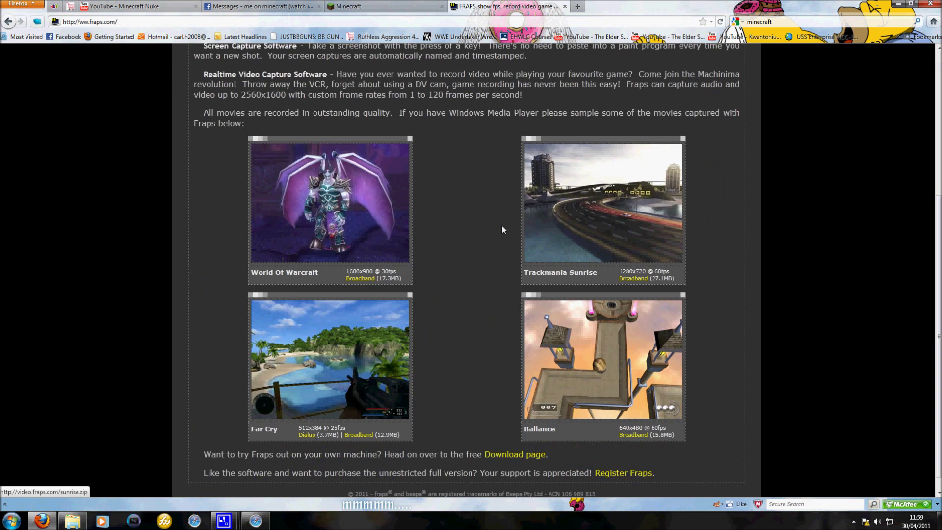
scroll(502, 225, "up", 5)
left_click(269, 7)
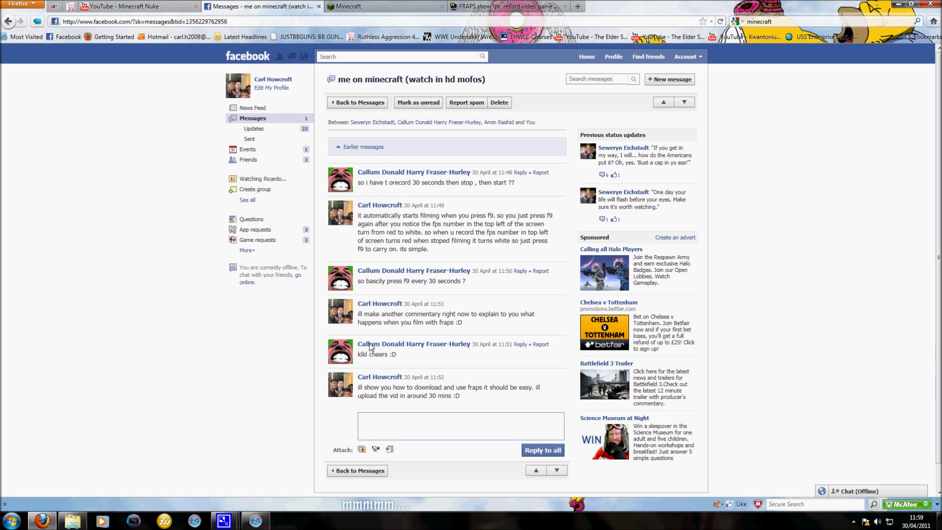
left_click(367, 4)
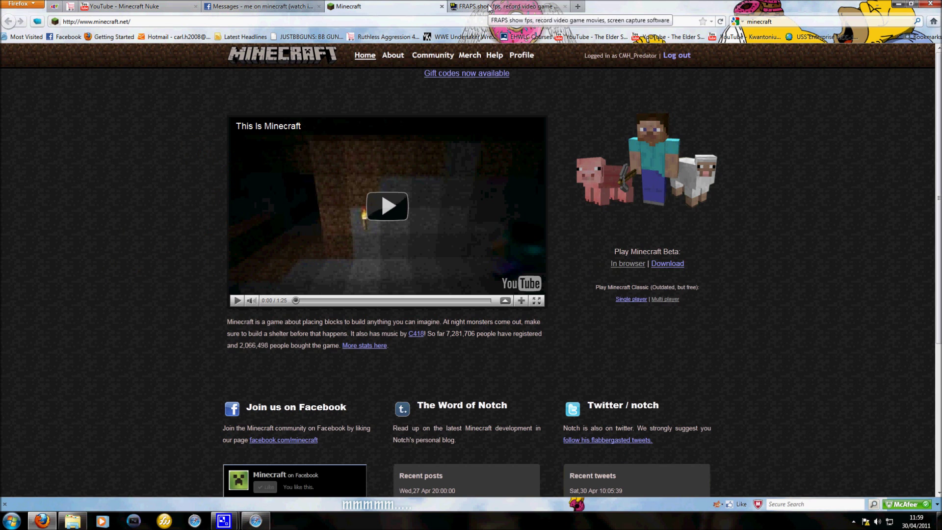
left_click(489, 7)
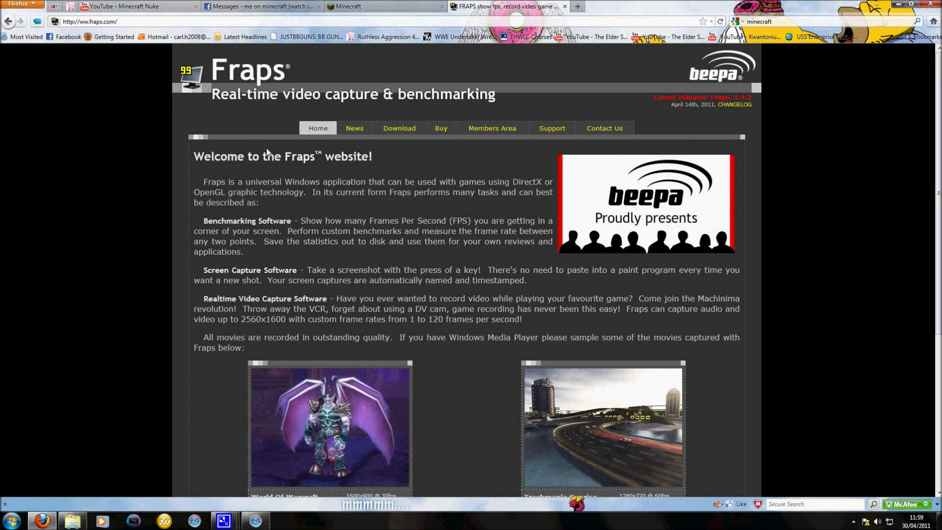
left_click(413, 129)
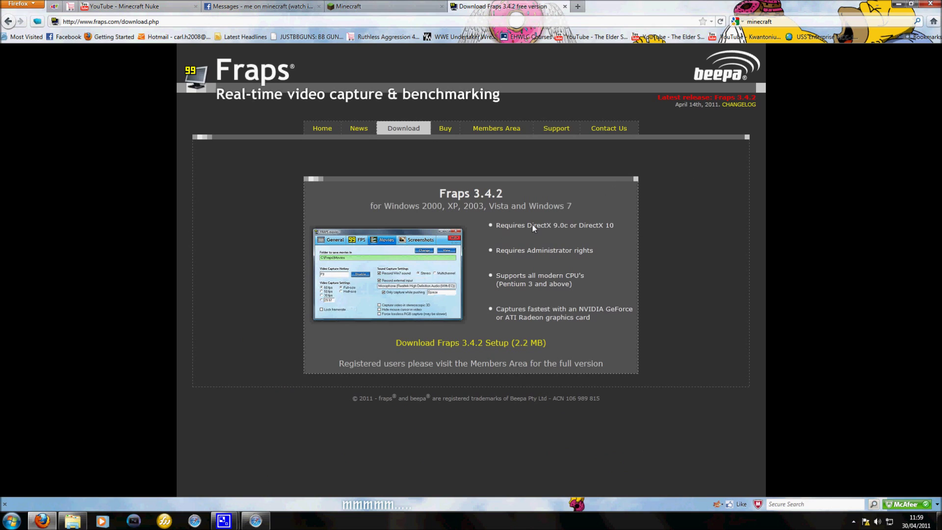
left_click_drag(562, 224, 617, 225)
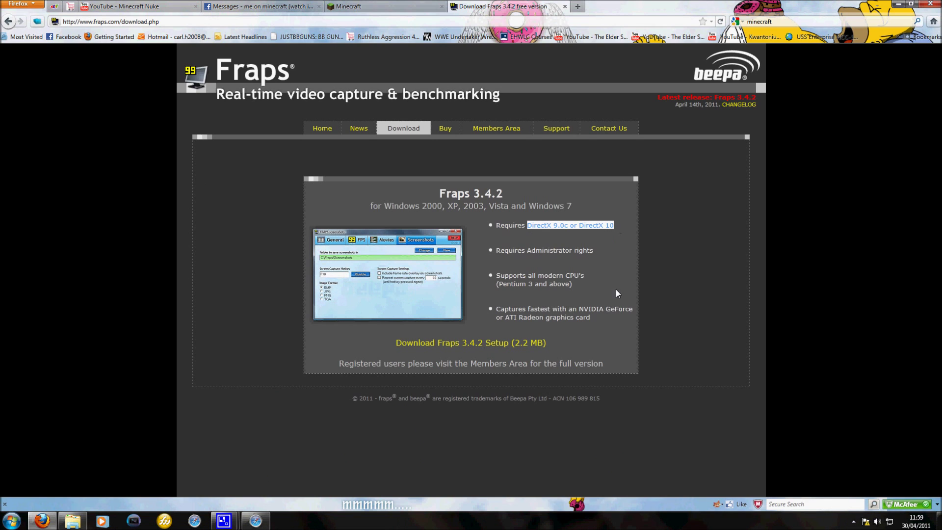
left_click(588, 278)
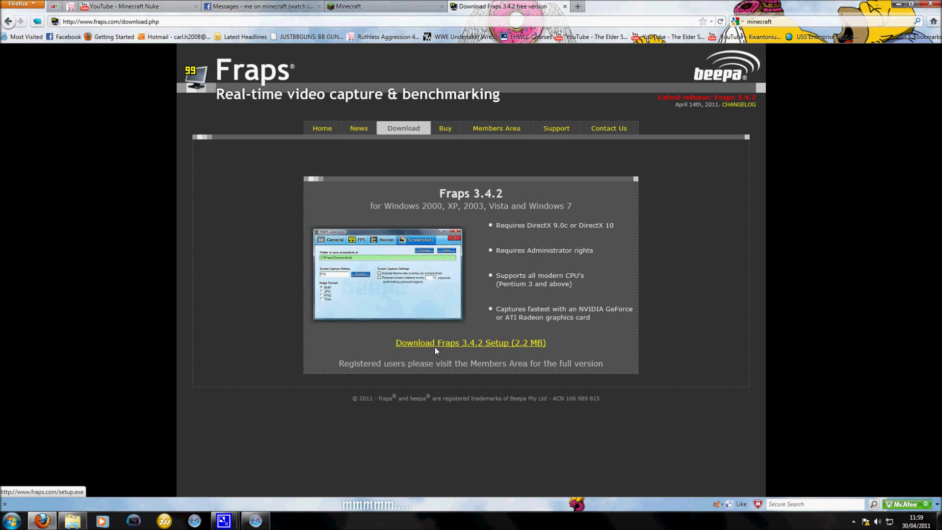
left_click(18, 4)
left_click(117, 37)
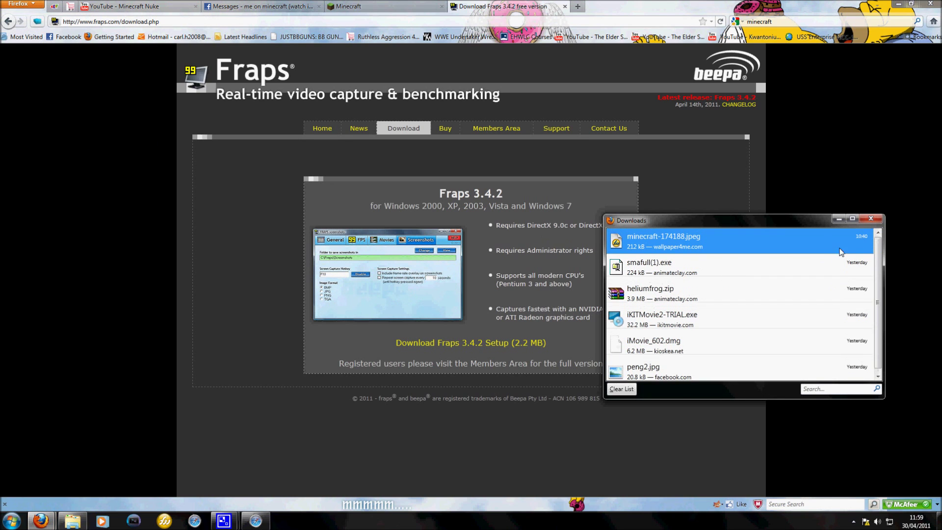
left_click(871, 219)
left_click(493, 345)
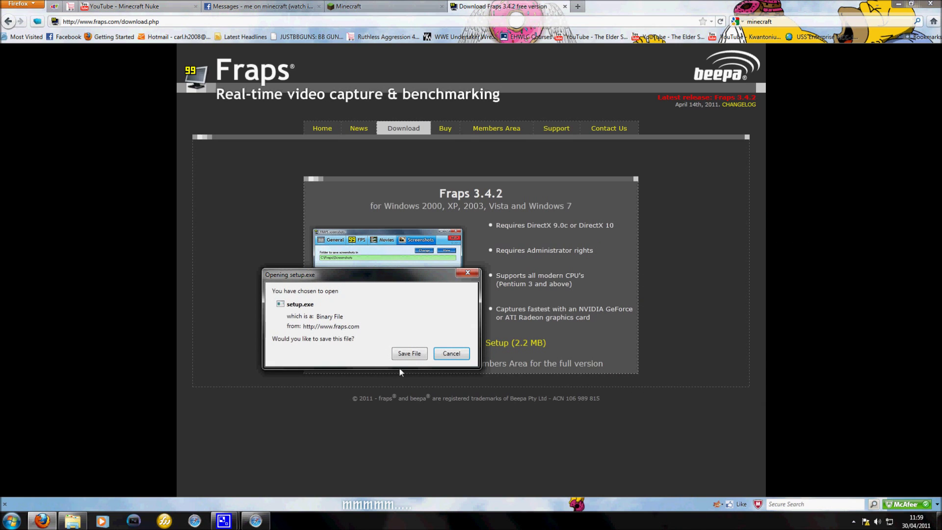
left_click(461, 355)
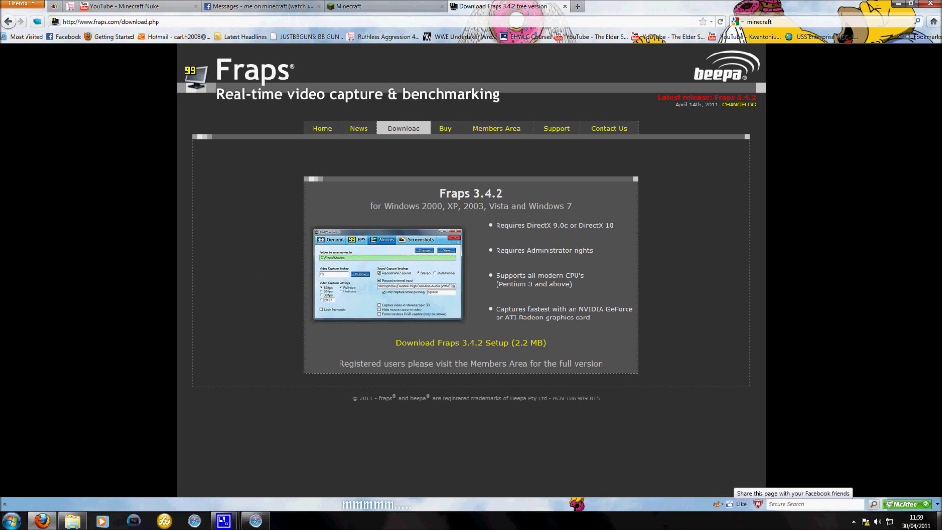
Run Fraps as administrator from its desktop shortcut and move its window left.
left_click(938, 521)
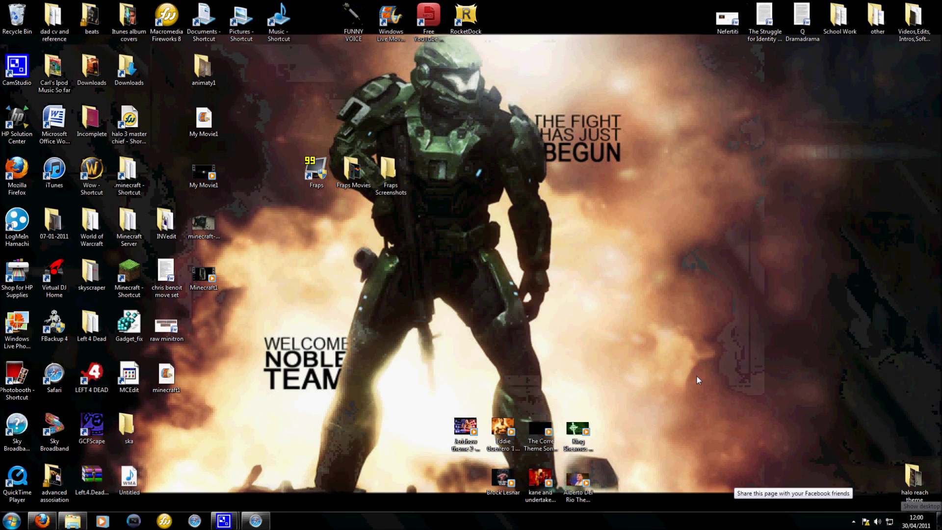
mouse_move(282, 164)
left_mouse_down()
mouse_move(396, 138)
mouse_move(503, 248)
left_mouse_up()
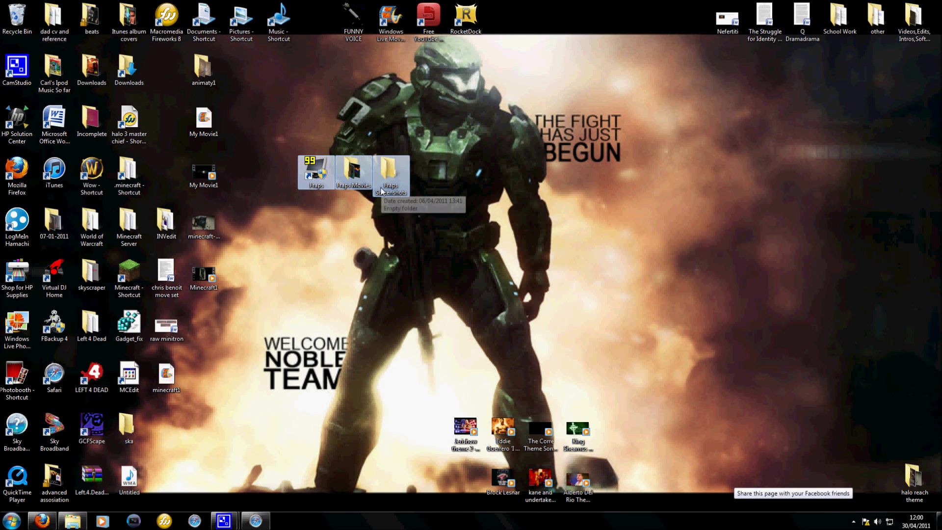
left_click(377, 262)
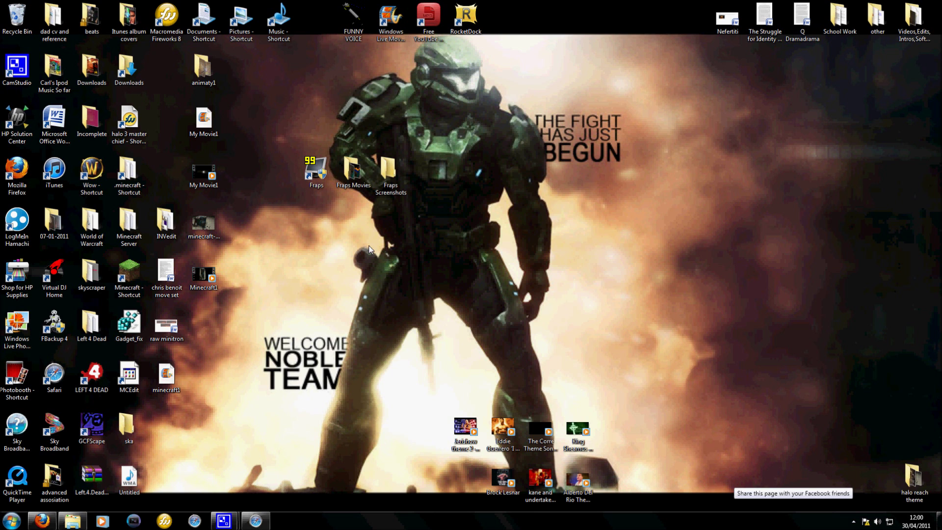
right_click(310, 167)
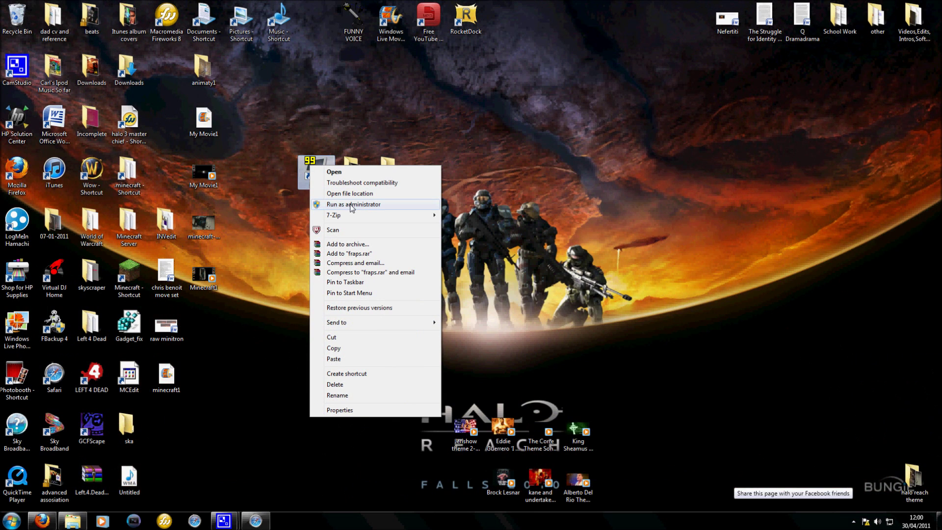
left_click(352, 205)
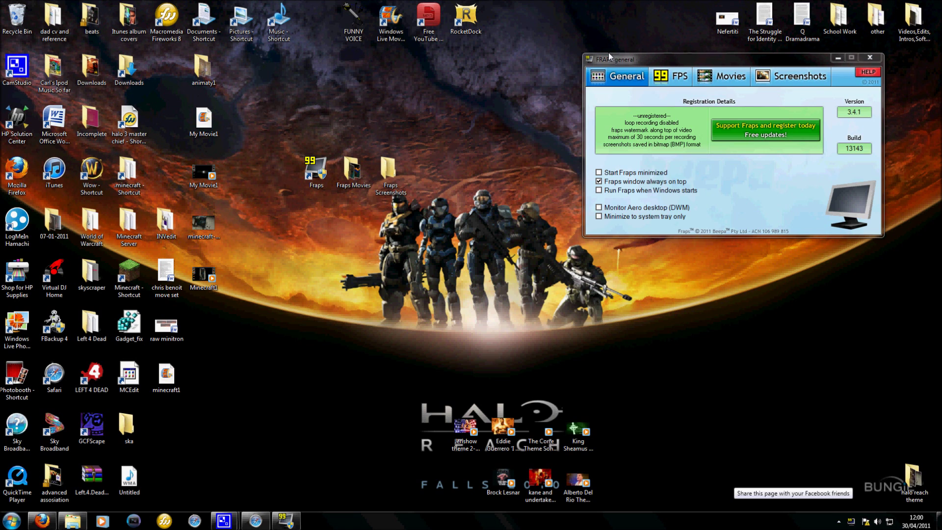
mouse_move(609, 53)
left_mouse_down()
mouse_move(373, 60)
mouse_move(247, 158)
mouse_move(244, 217)
left_mouse_up()
Look through the Screenshots, Movies and FPS tabs, and postpone the McAfee restart.
left_click(466, 227)
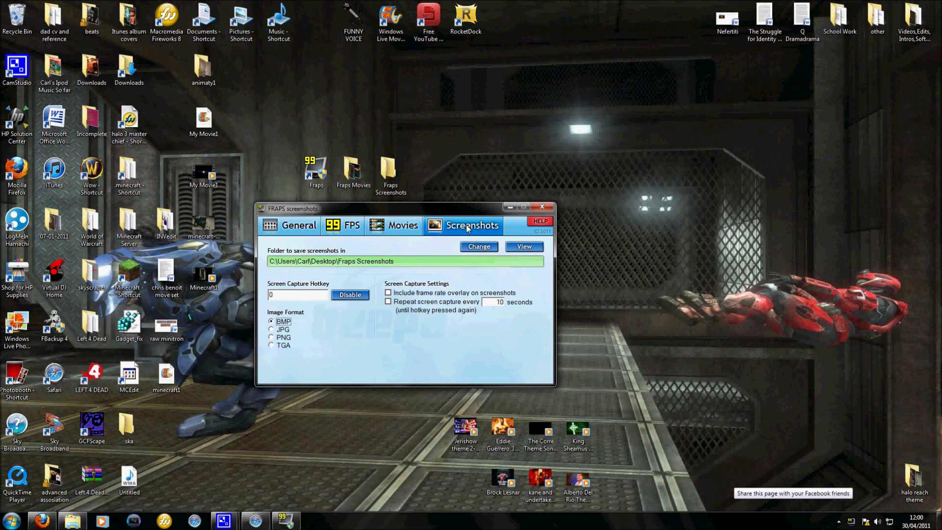
left_click(394, 229)
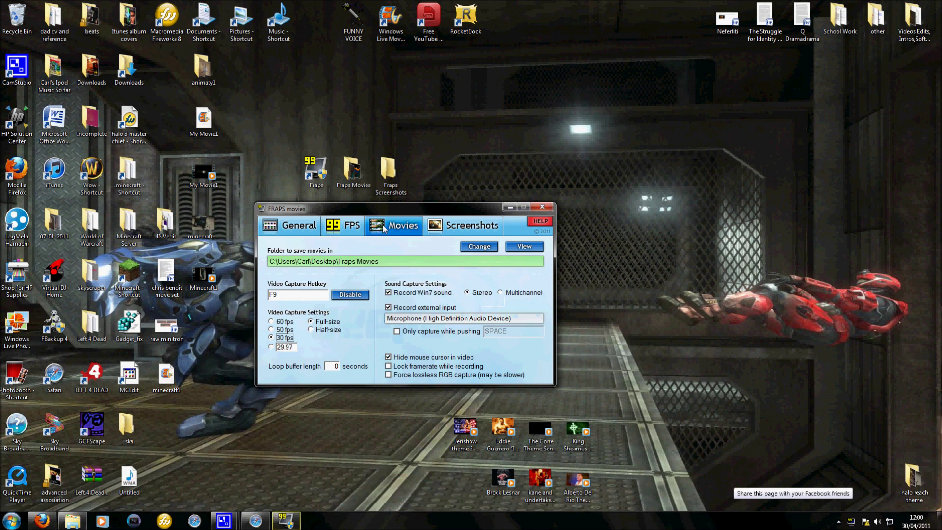
left_click(353, 229)
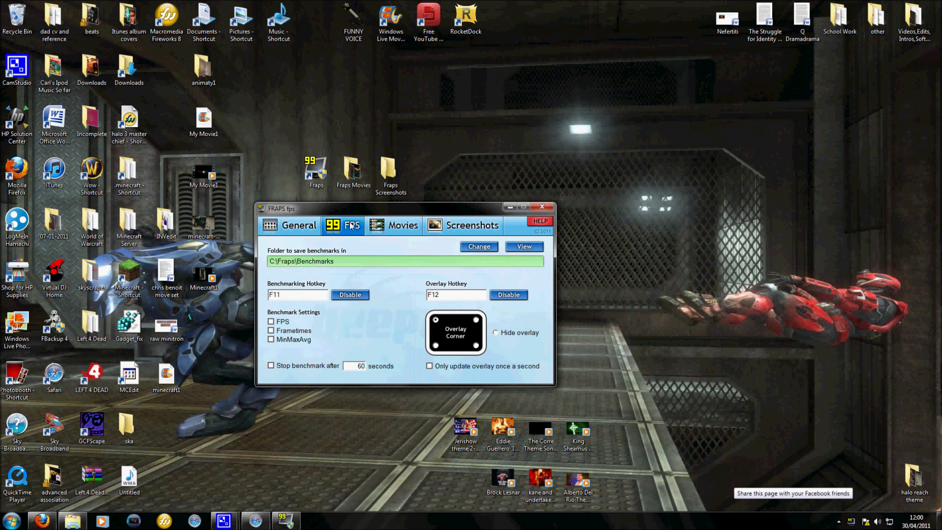
left_click(399, 227)
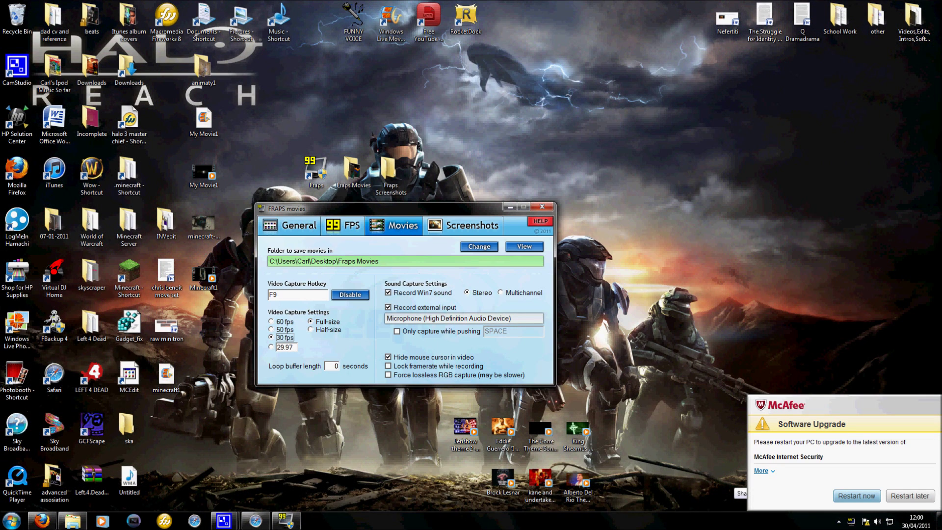
left_click(915, 497)
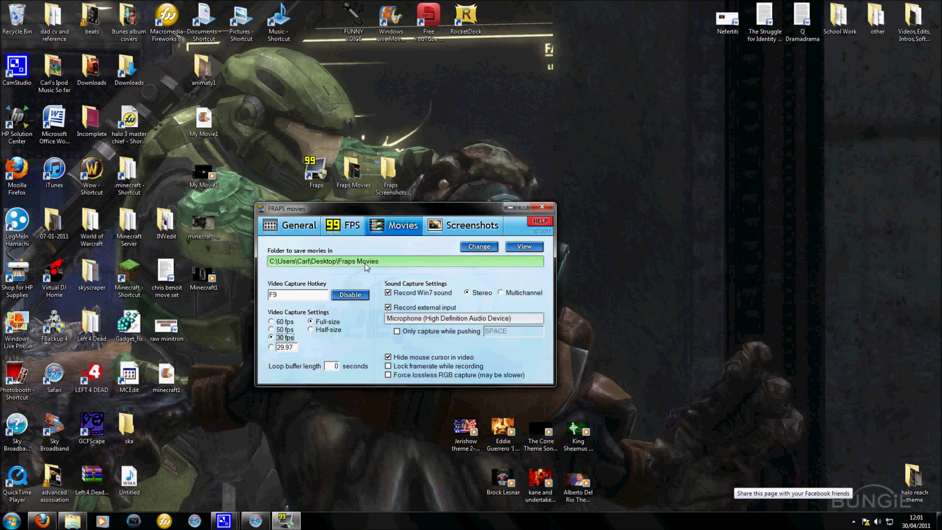
Check the FPS and General tabs, end on Movies, and bring Firefox back behind Fraps.
left_click(339, 232)
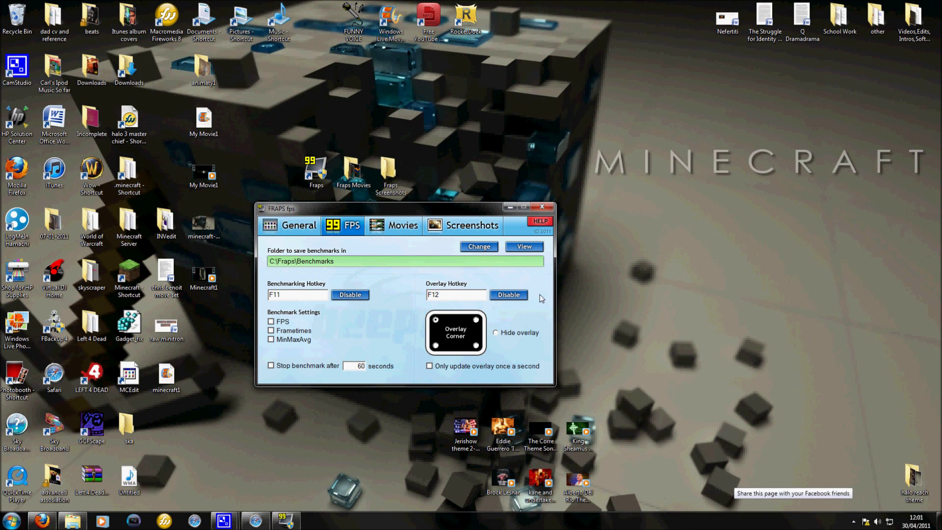
left_click(302, 227)
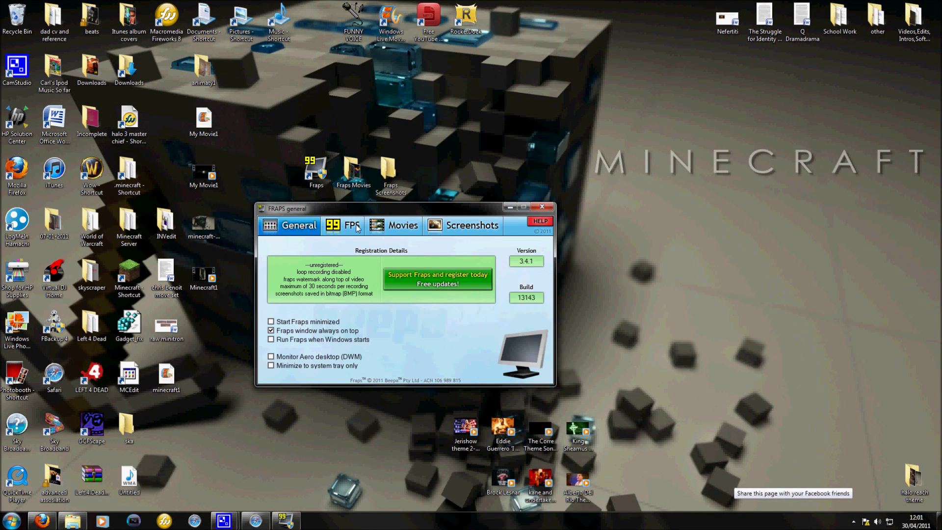
left_click(406, 227)
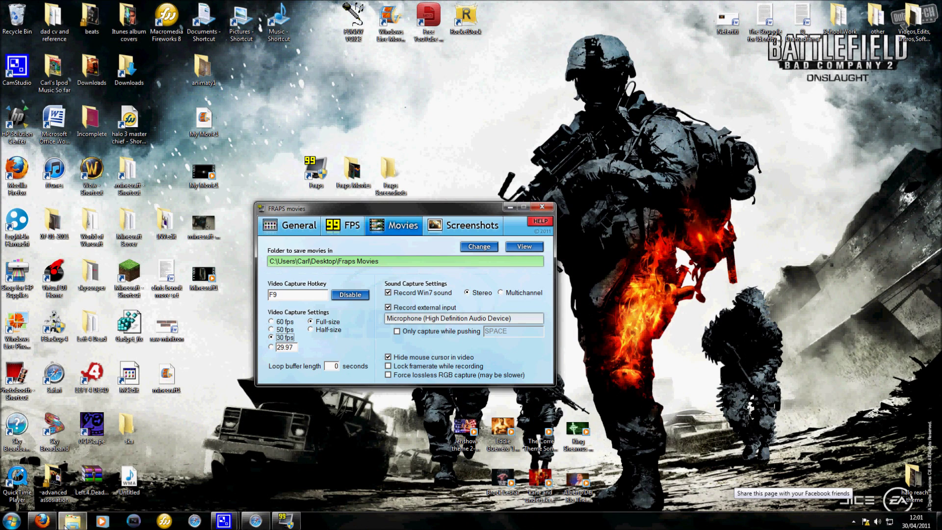
left_click(42, 521)
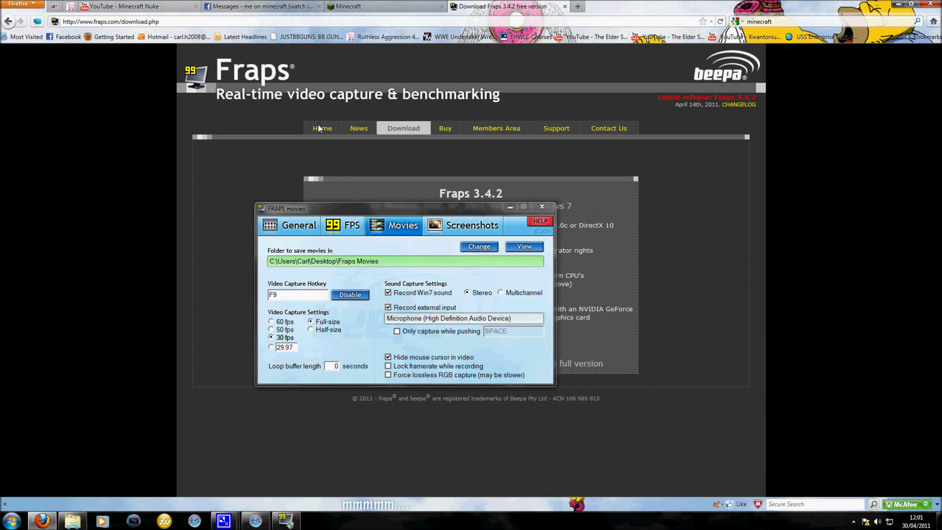
Switch to the Minecraft tab, minimise Fraps, and start the in-browser Minecraft Beta game.
left_click(410, 12)
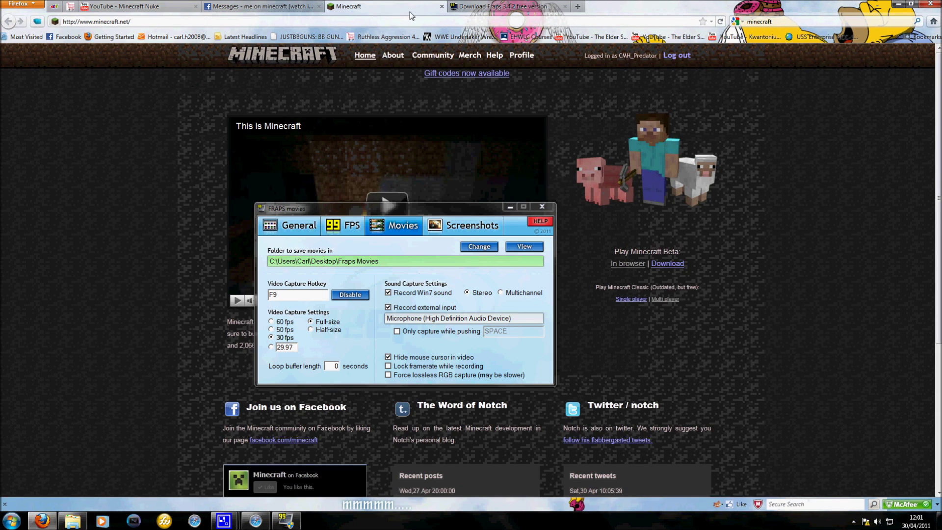
left_click(510, 208)
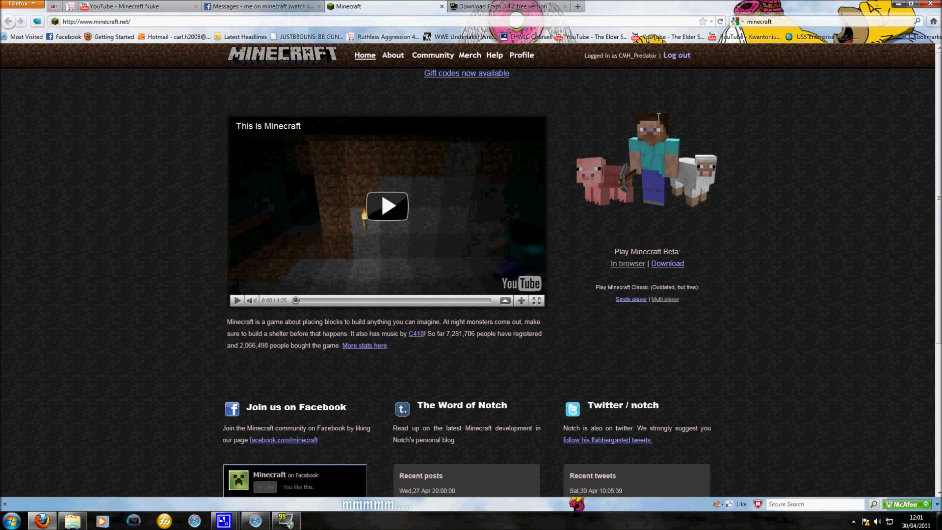
left_click(628, 263)
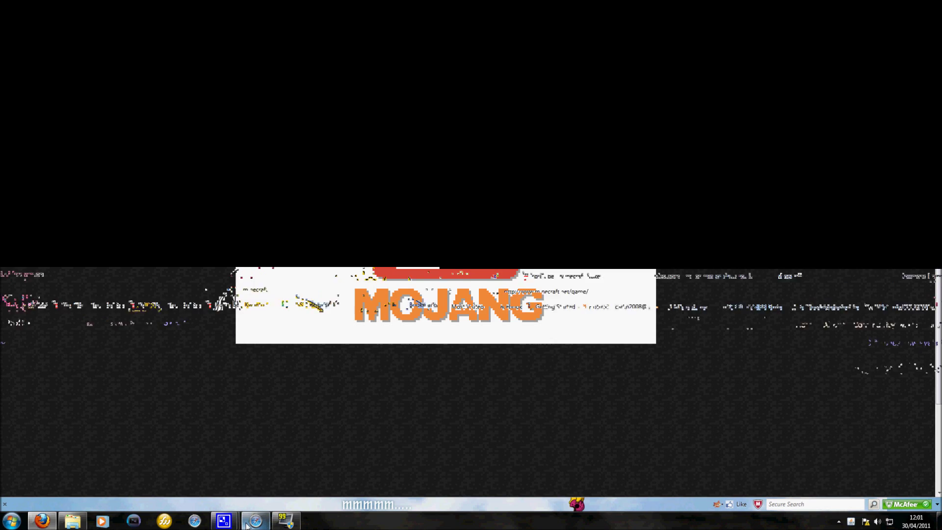
Scroll the Fraps site in Safari to its sample movies, then return to the Minecraft page.
mouse_move(248, 525)
left_click(261, 467)
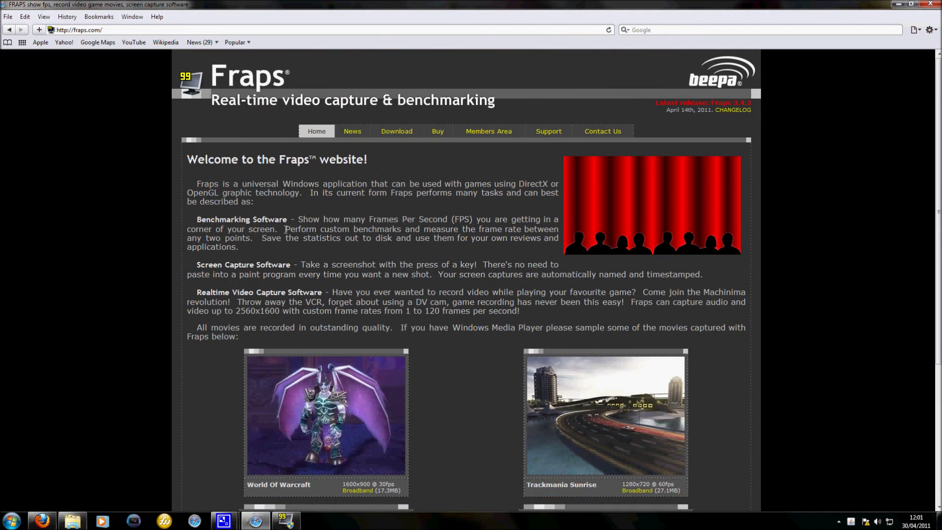
scroll(511, 284, "down", 4)
scroll(517, 287, "up", 2)
scroll(517, 287, "down", 2)
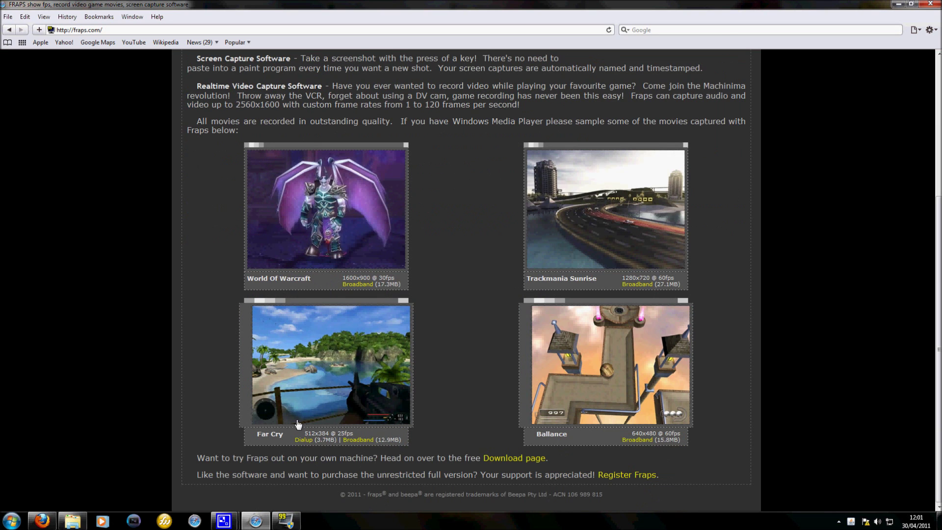
left_click(45, 525)
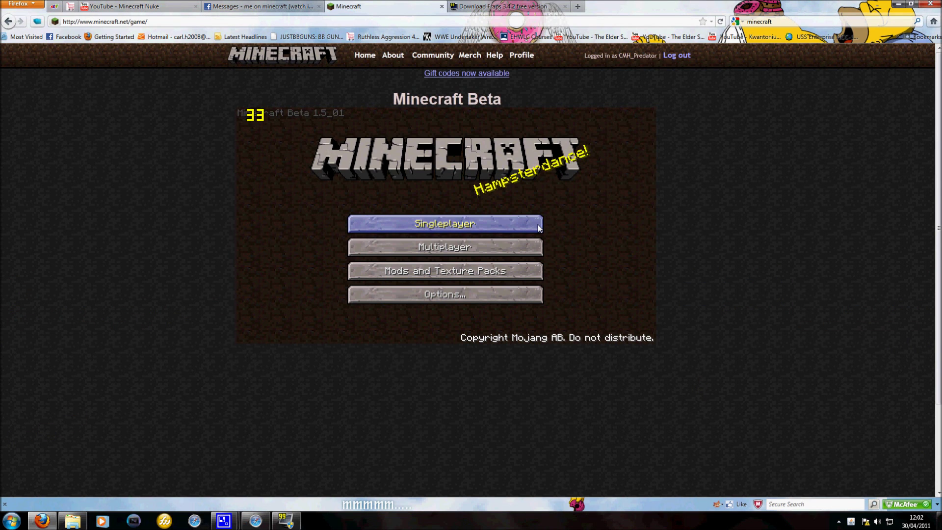
Check texture packs, load a saved singleplayer world, play, pause with Esc and show the desktop.
left_click(458, 274)
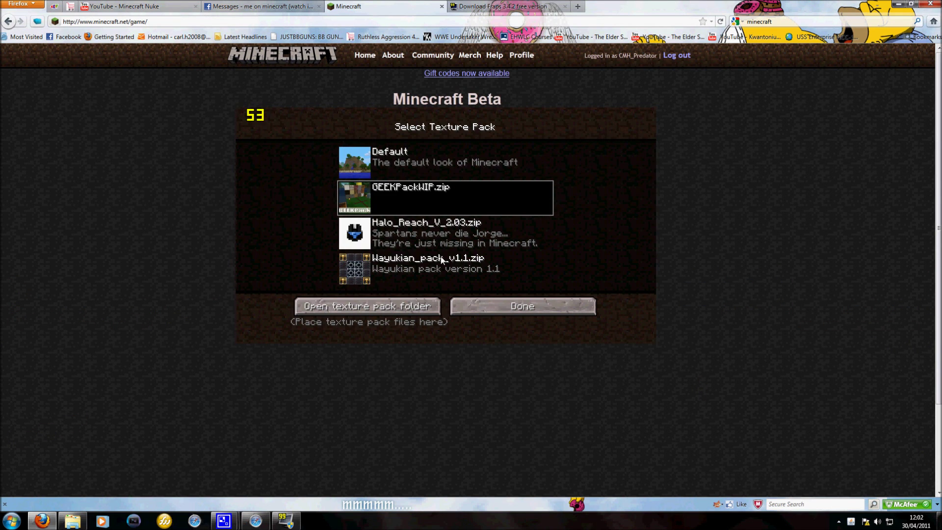
left_click(493, 313)
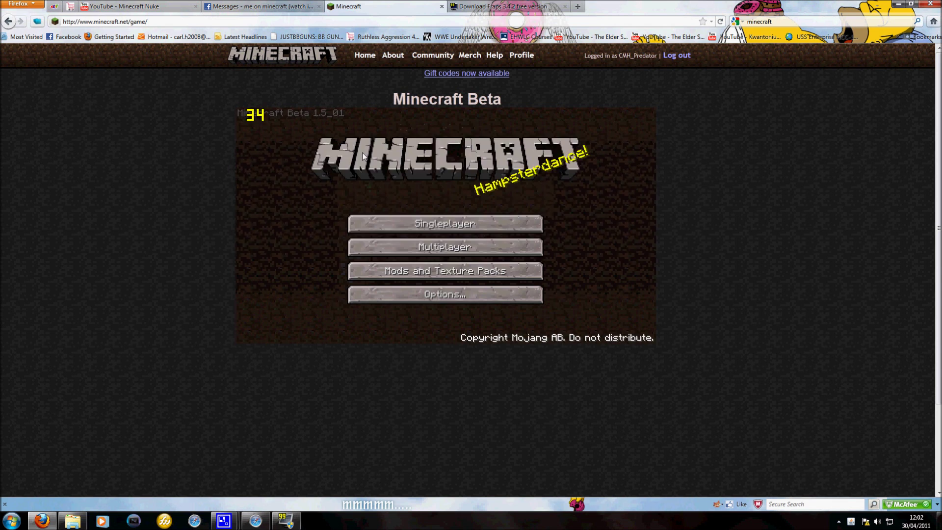
left_click(424, 225)
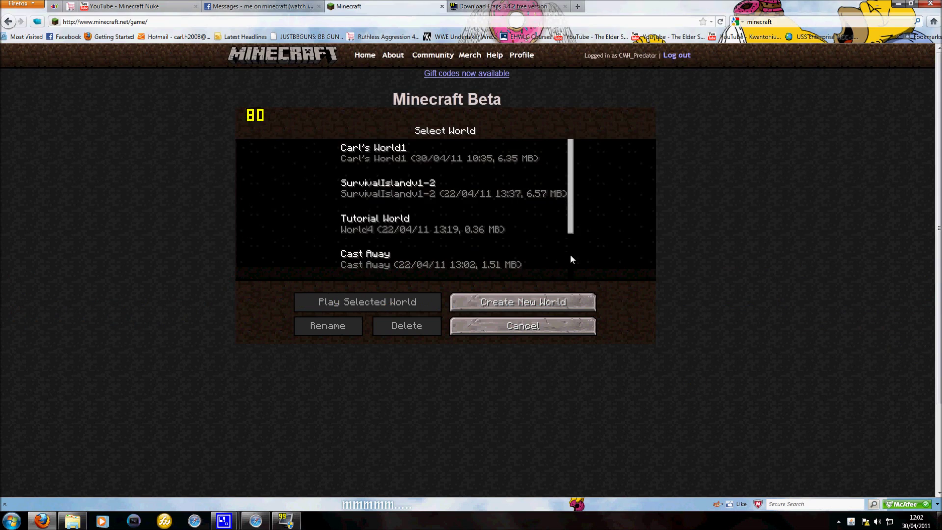
mouse_move(570, 254)
left_mouse_down()
mouse_move(571, 279)
mouse_move(573, 150)
left_mouse_up()
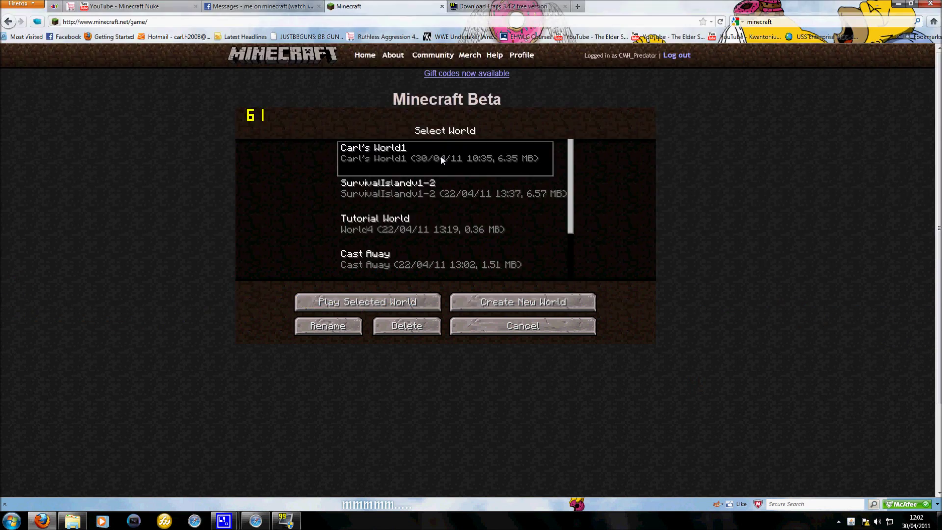
double_click(390, 187)
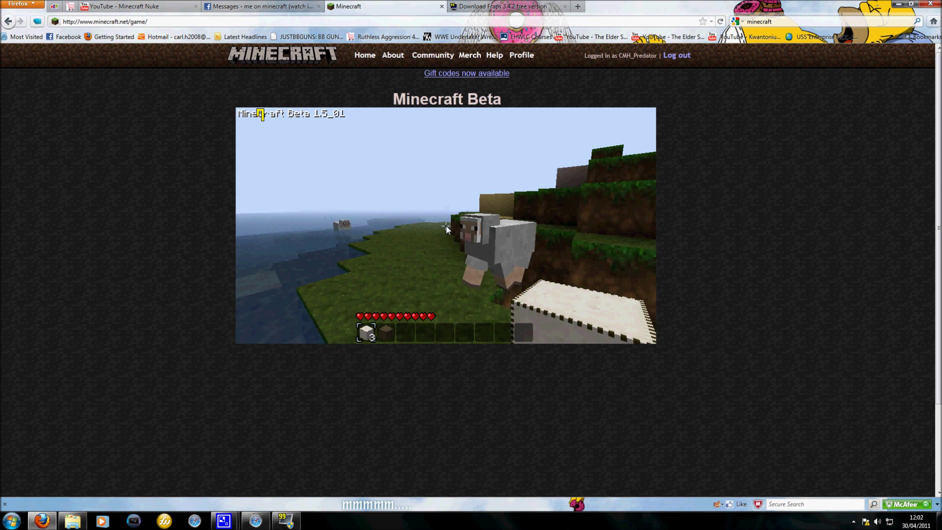
key("Escape")
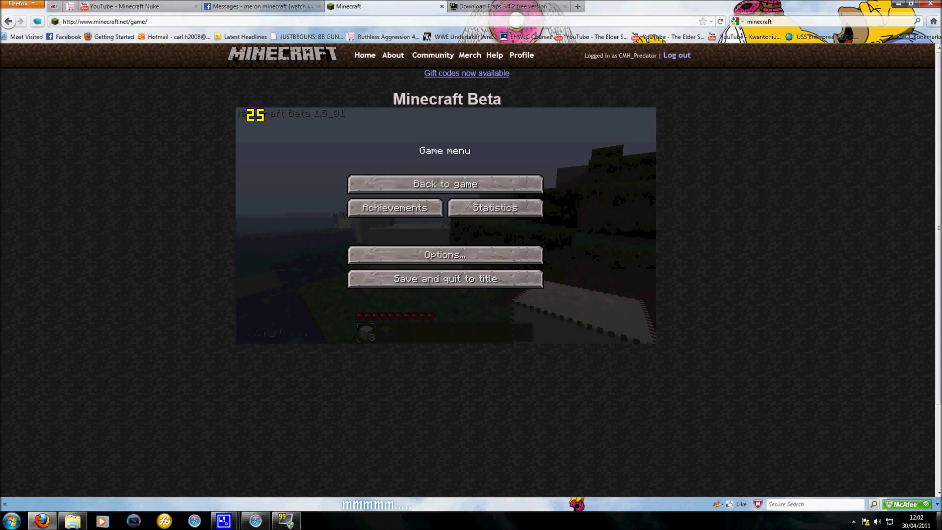
left_click(939, 519)
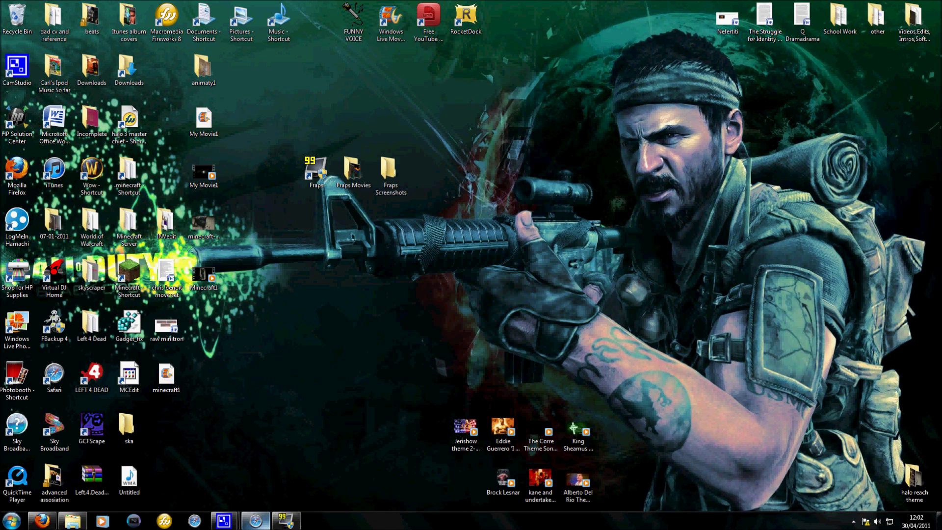
Open the Fraps Movies folder and preview the second, third and latest java clips.
left_click(285, 522)
left_click(285, 523)
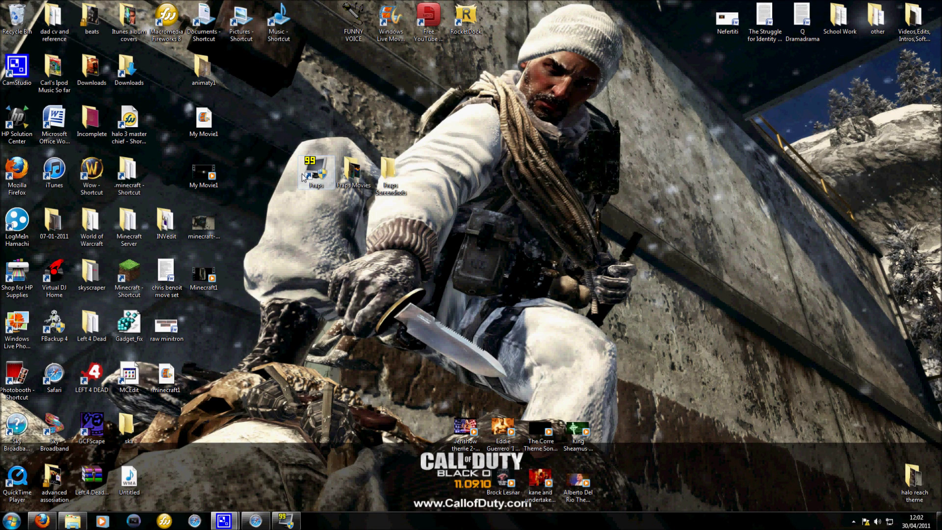
double_click(365, 172)
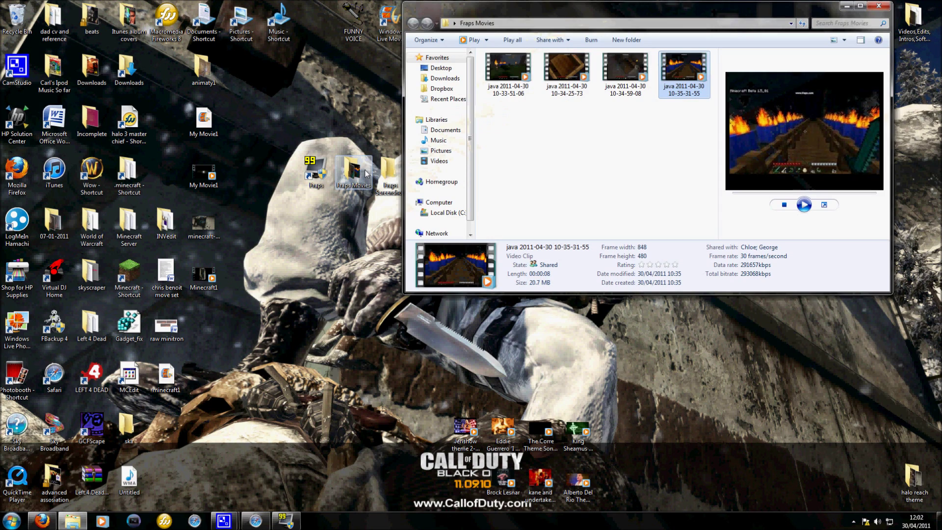
left_click(557, 90)
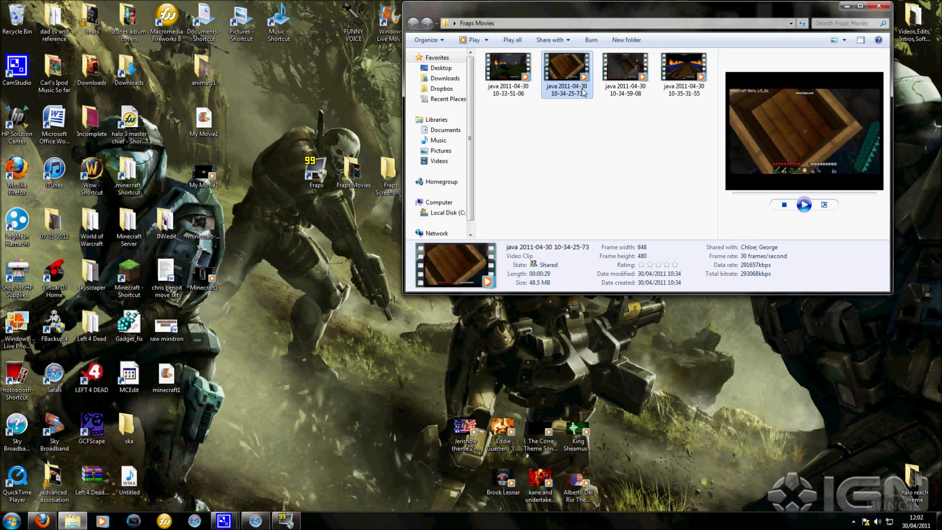
left_click(617, 84)
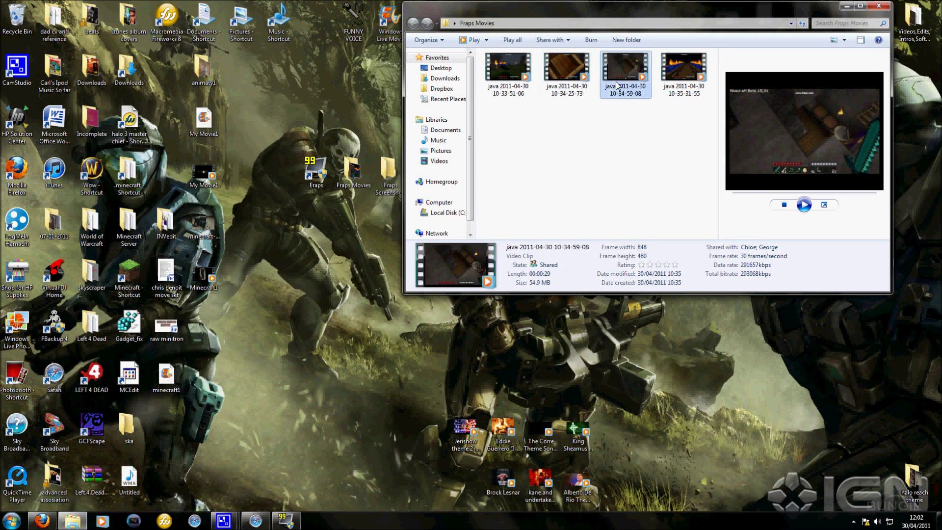
left_click(692, 98)
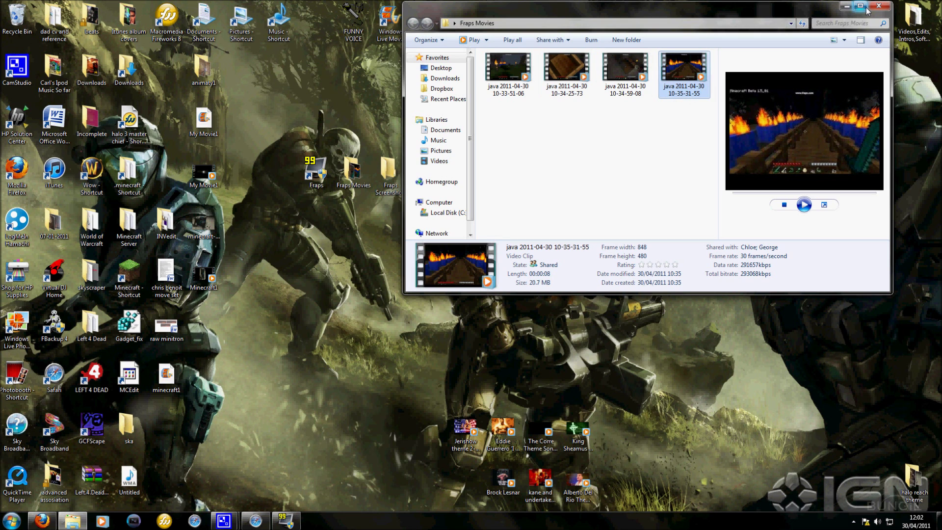
left_click(540, 130)
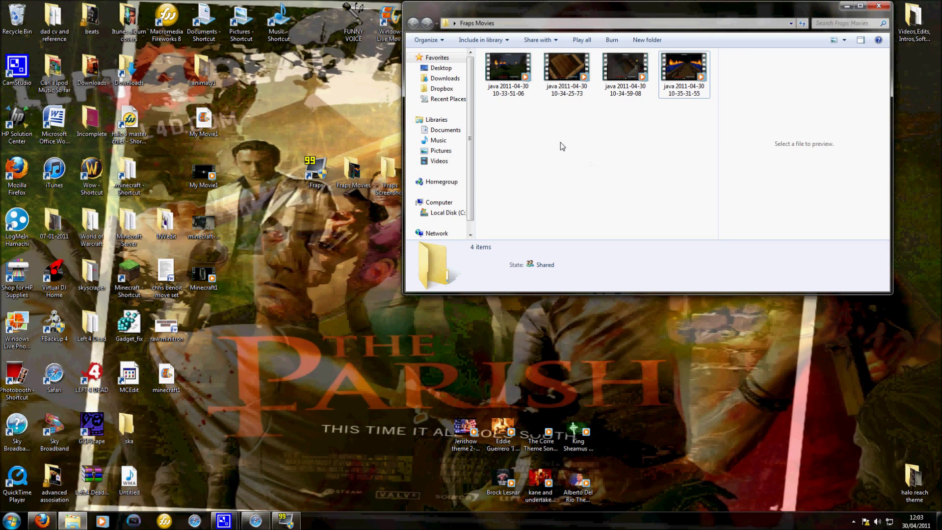
Select three clips, clear the selection, and bring the Safari Fraps site forward.
mouse_move(552, 181)
left_mouse_down()
mouse_move(609, 123)
mouse_move(712, 84)
left_mouse_up()
left_click(649, 125)
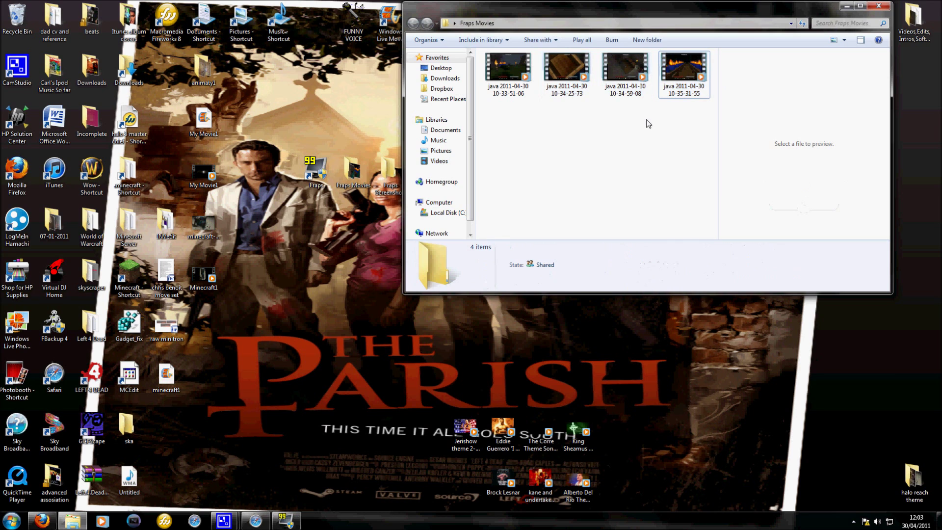
left_click(258, 522)
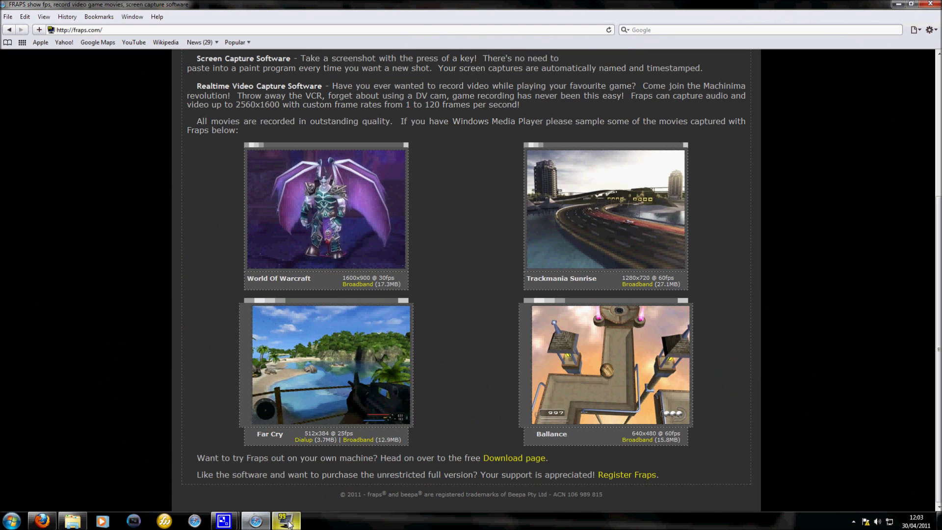
Bring up Fraps's Movies settings and keep the F9 hotkey capture at 30 fps.
mouse_move(290, 524)
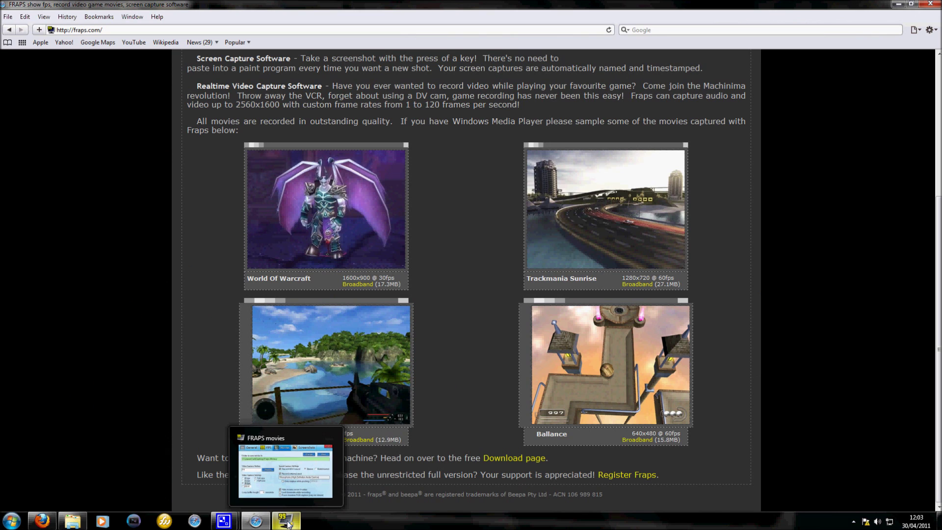
left_click(289, 523)
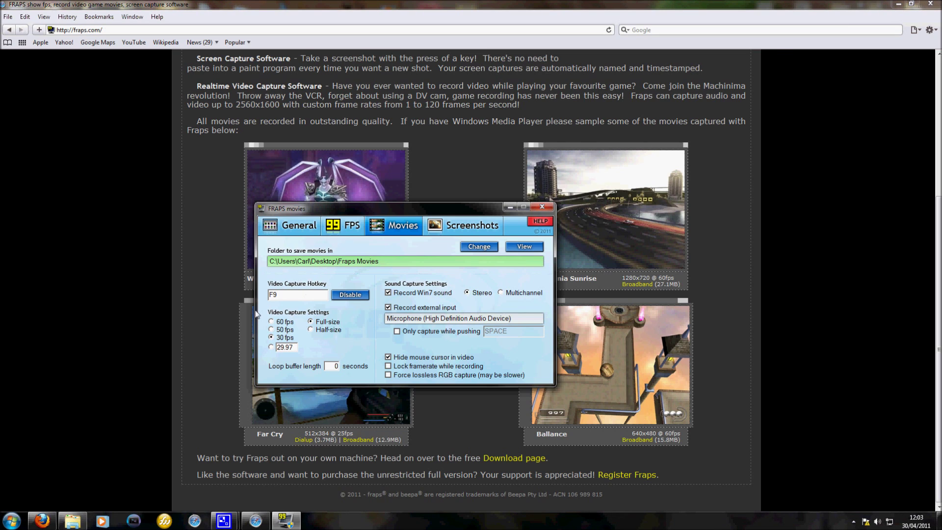
left_click(285, 337)
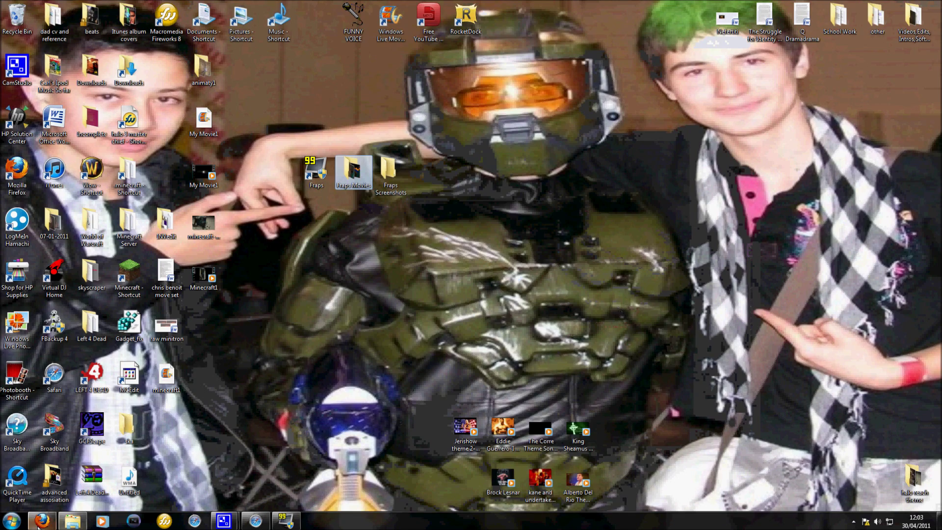
Resume the Minecraft game, then pause it and open the options screen.
left_click(284, 249)
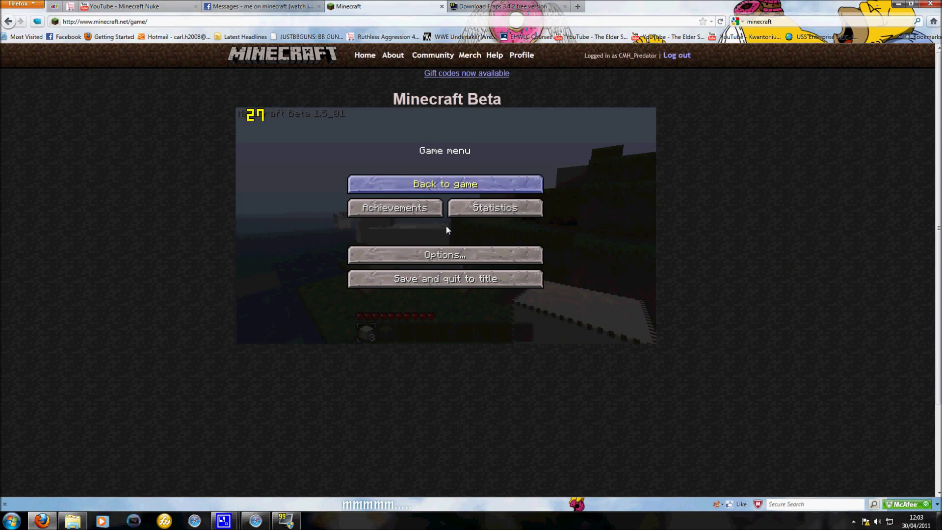
key("Escape")
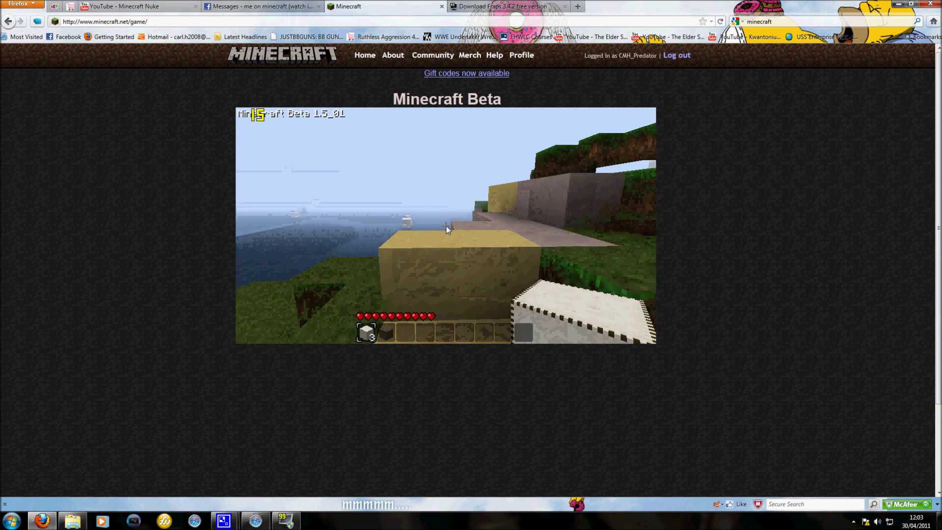
key("Escape")
left_click(439, 256)
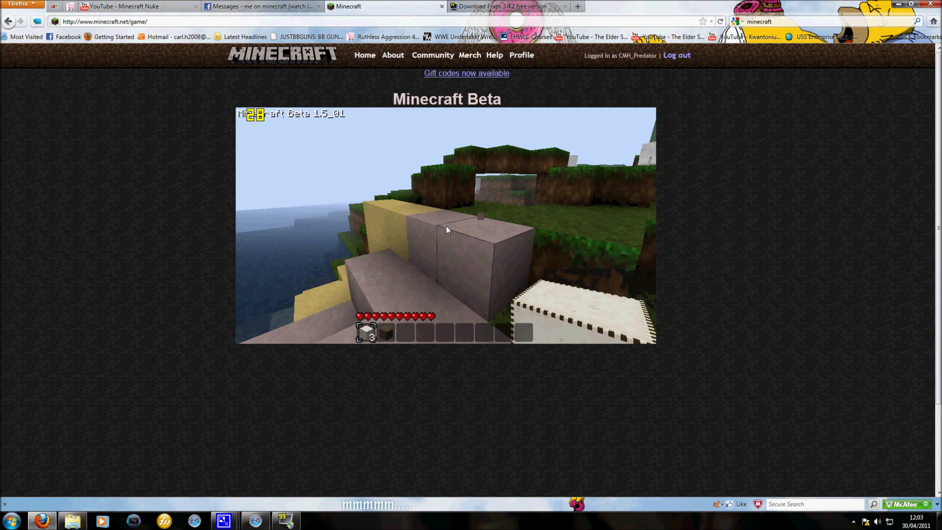
Walk past the sheep, drop into the pit, and switch to holding dirt blocks.
key("w")
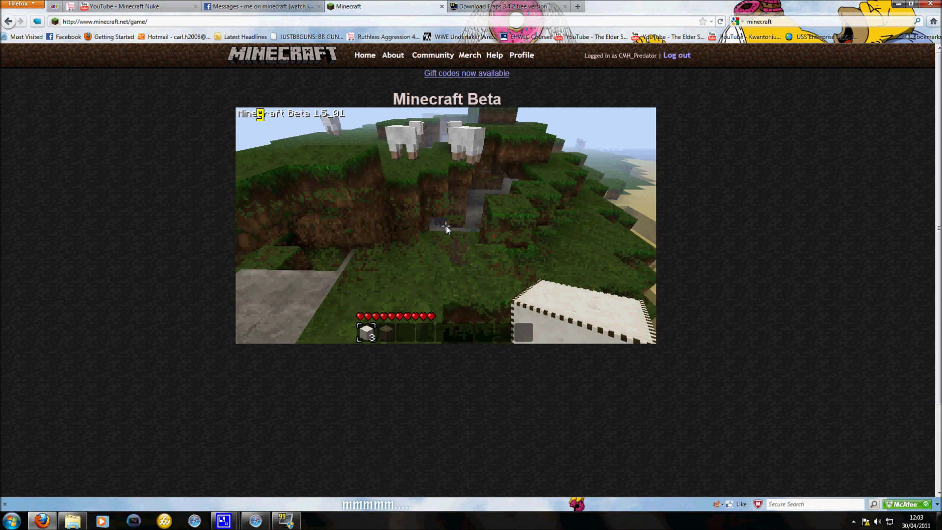
key("w")
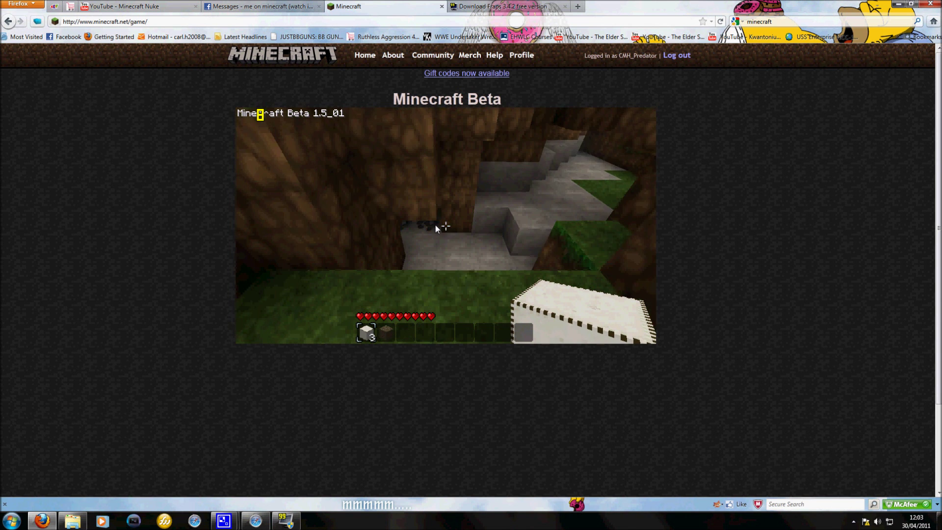
mouse_move(446, 226)
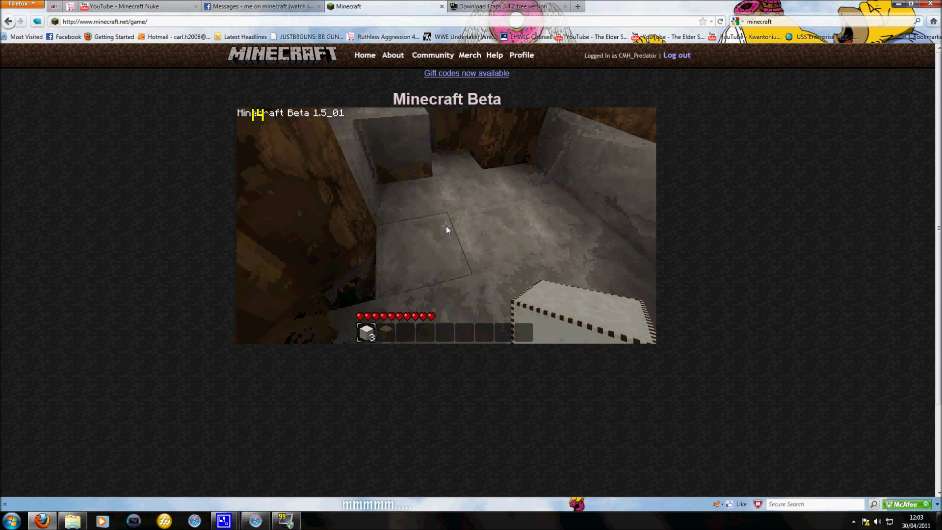
mouse_move(393, 216)
key("2")
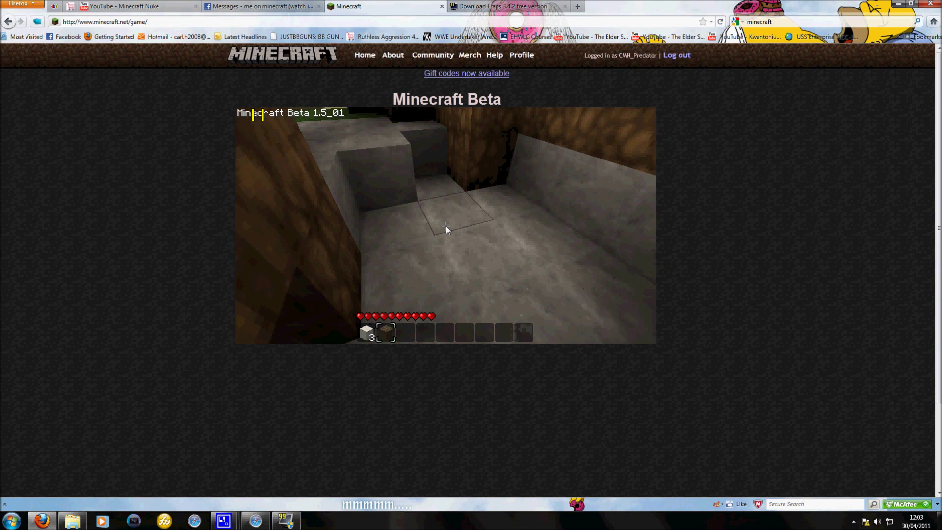
Place and mine several dirt blocks on the tunnel floor.
right_click(446, 226)
left_click(446, 226)
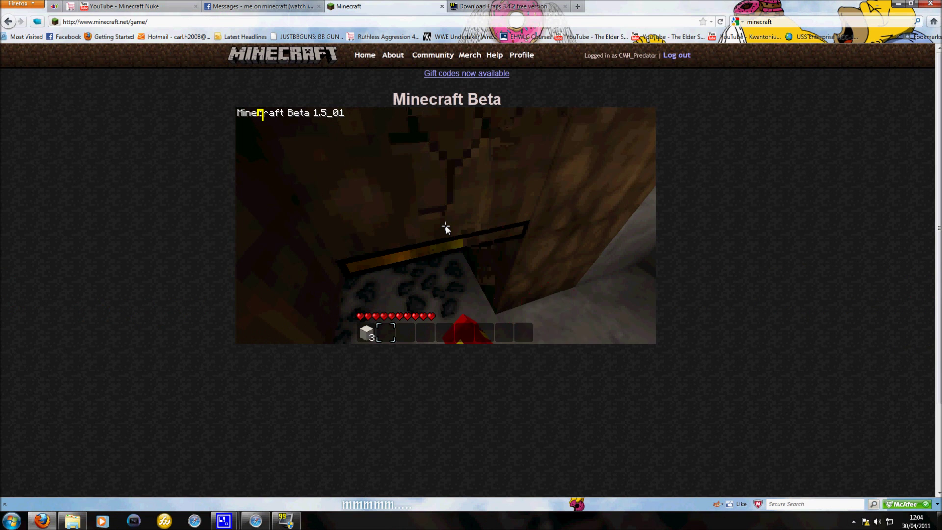
left_click(445, 228)
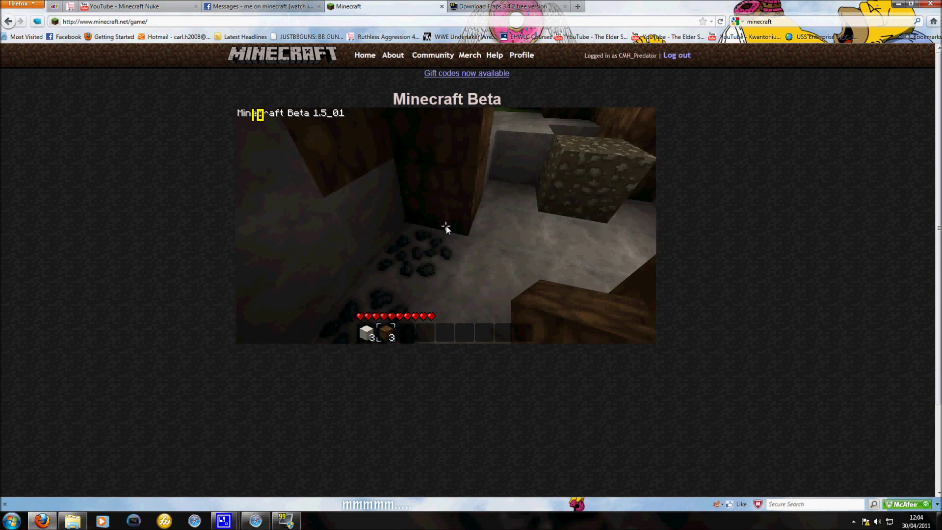
right_click(446, 226)
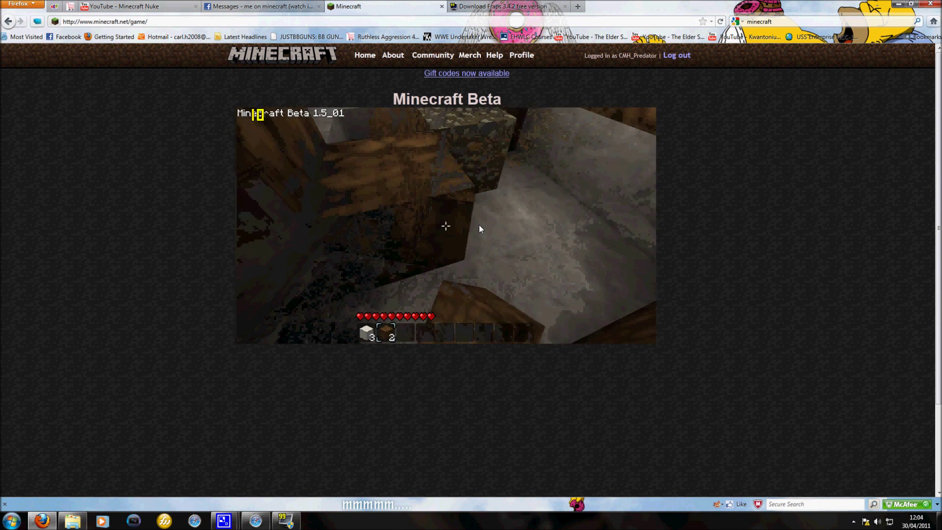
right_click(446, 227)
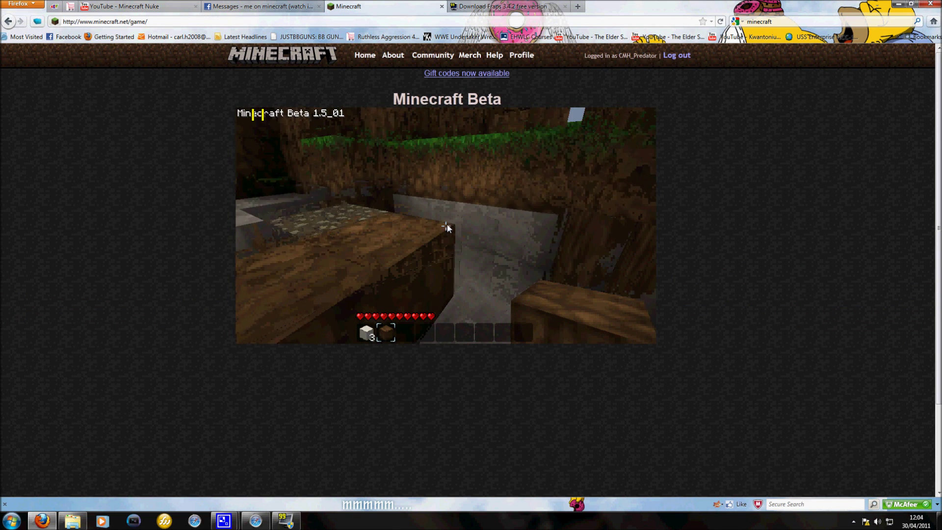
right_click(447, 226)
Dig dirt from the tunnel wall and place blocks to seal the sky opening.
left_click(446, 226)
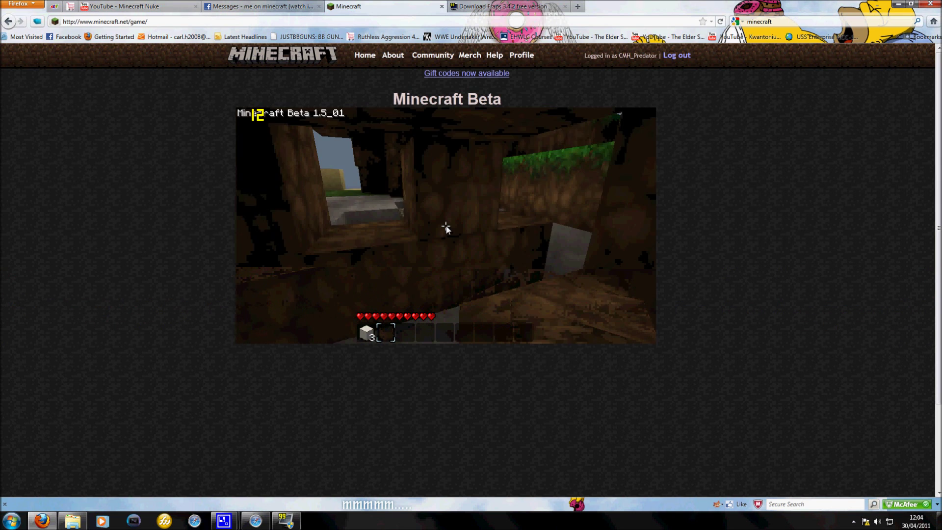
right_click(446, 227)
left_click(446, 227)
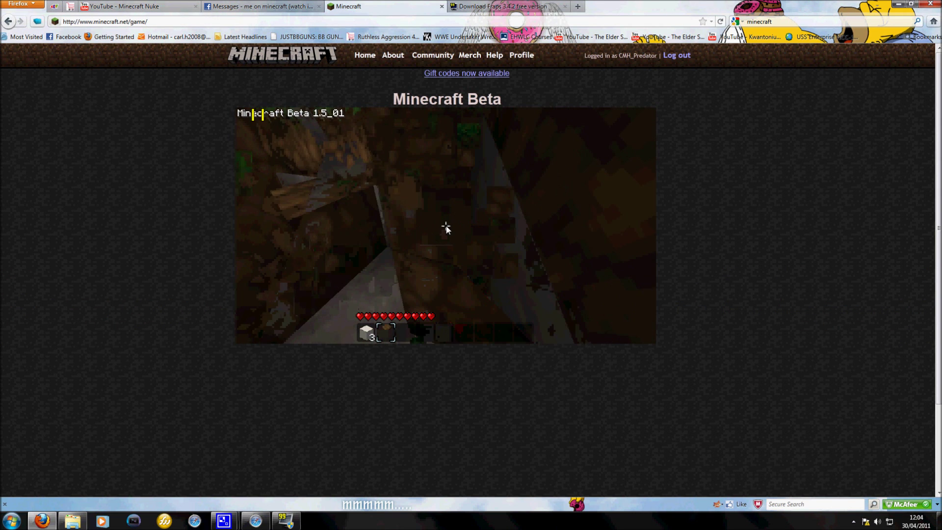
right_click(446, 226)
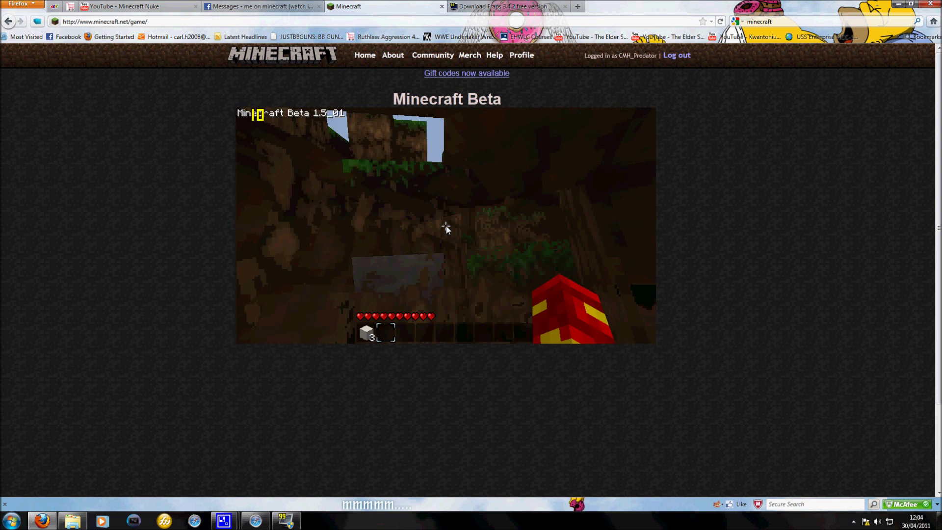
left_click(446, 226)
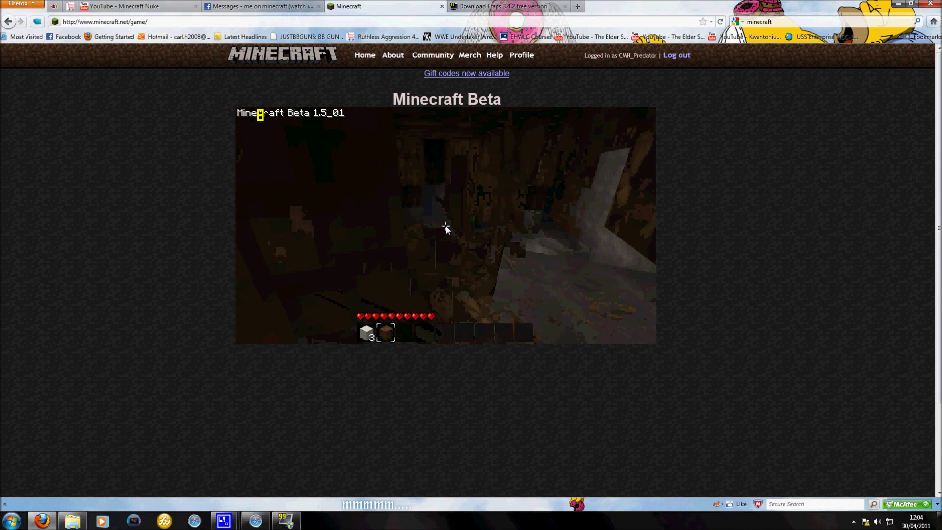
left_click(445, 227)
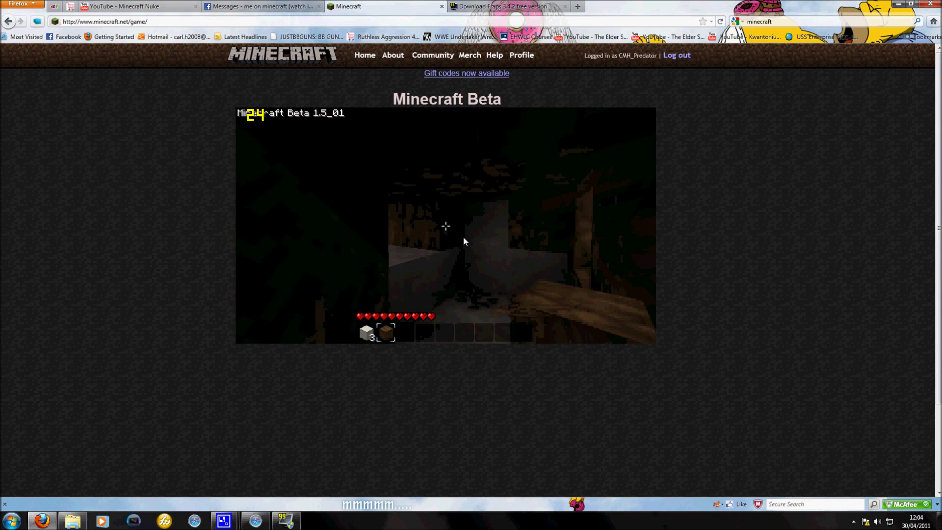
right_click(446, 225)
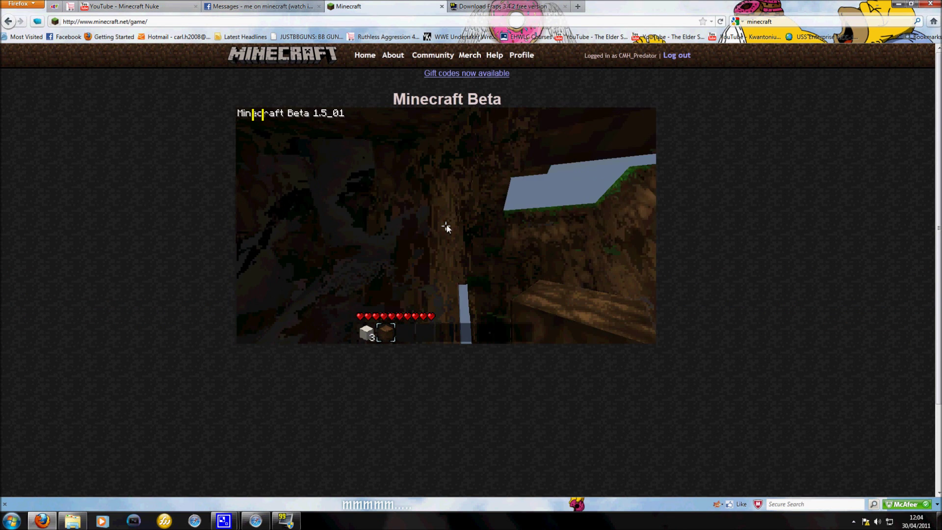
right_click(446, 226)
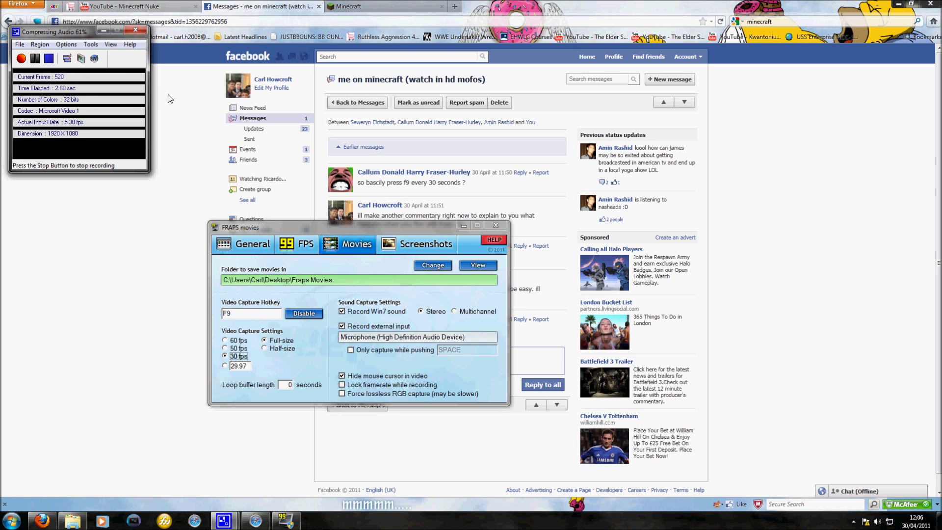
Back in Minecraft with Fraps minimized, record tunnel gameplay mining a block and placing a wooden block, then pause.
left_click(388, 5)
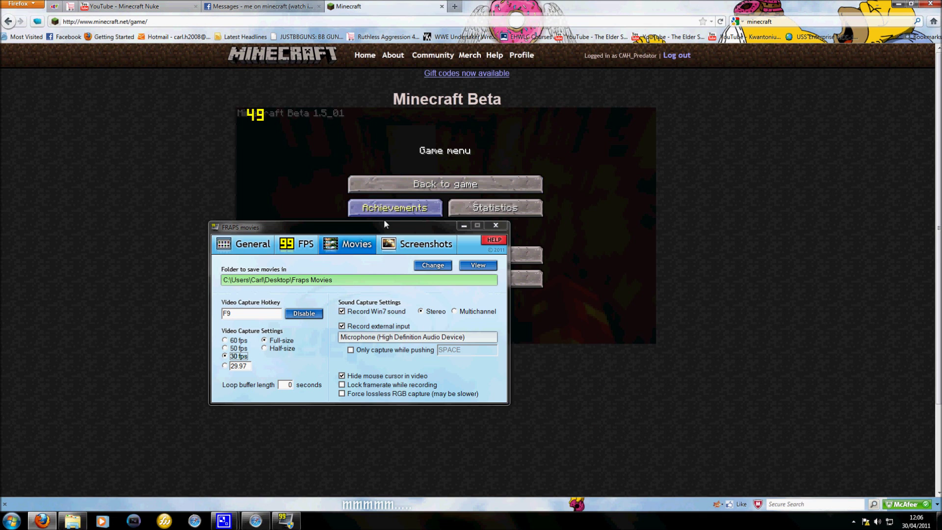
left_click(463, 225)
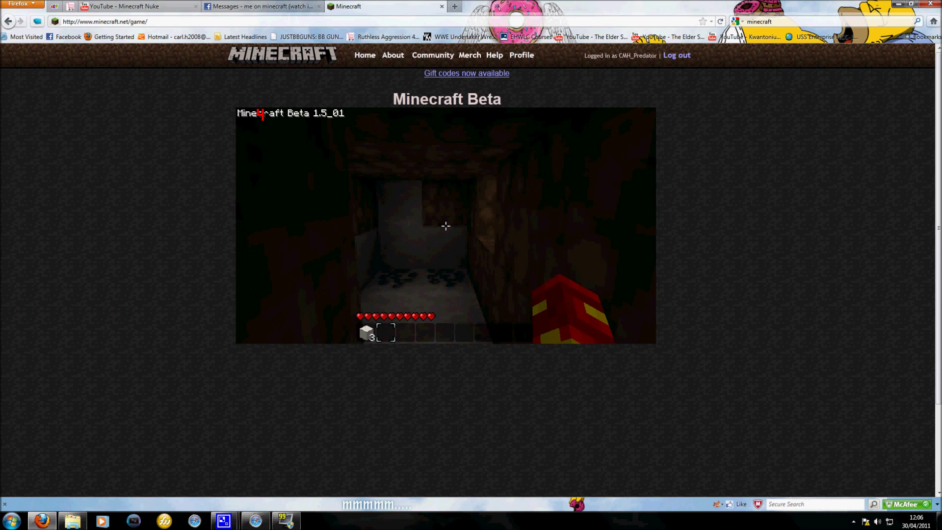
key("Escape")
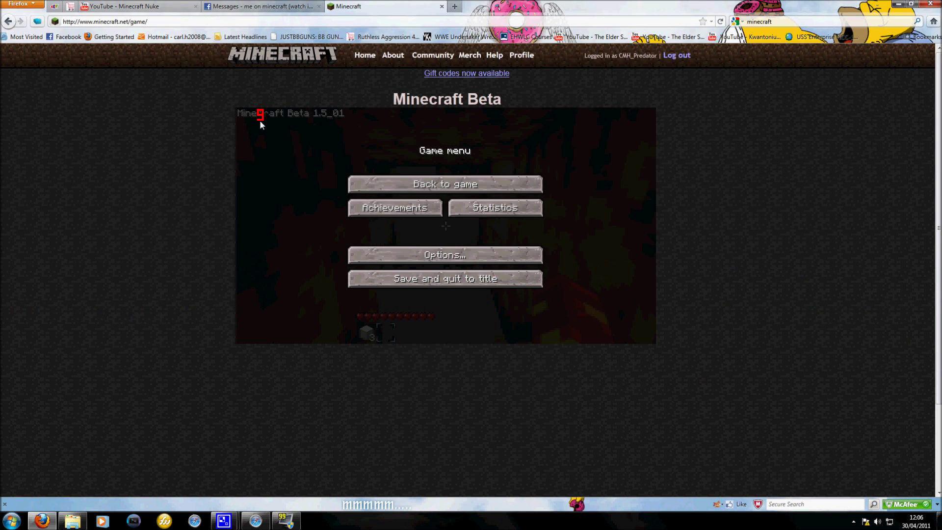
key("Escape")
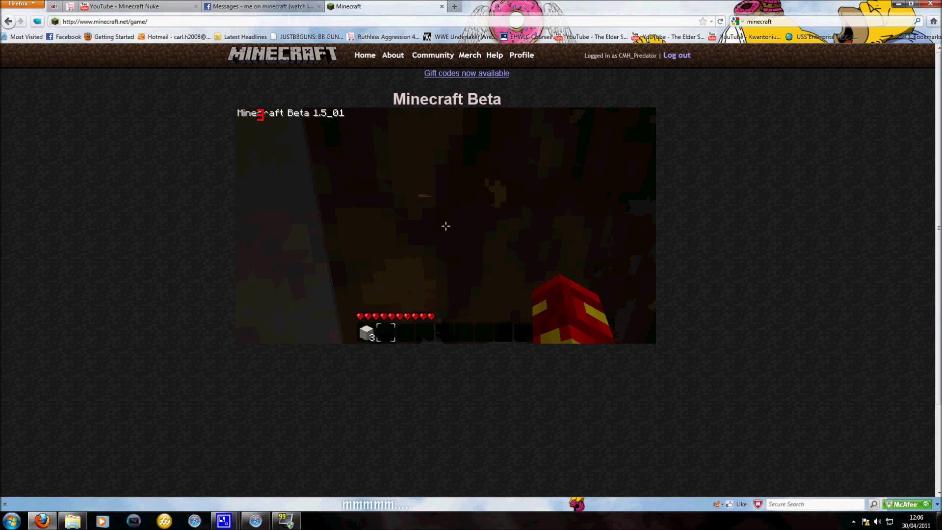
left_click(445, 226)
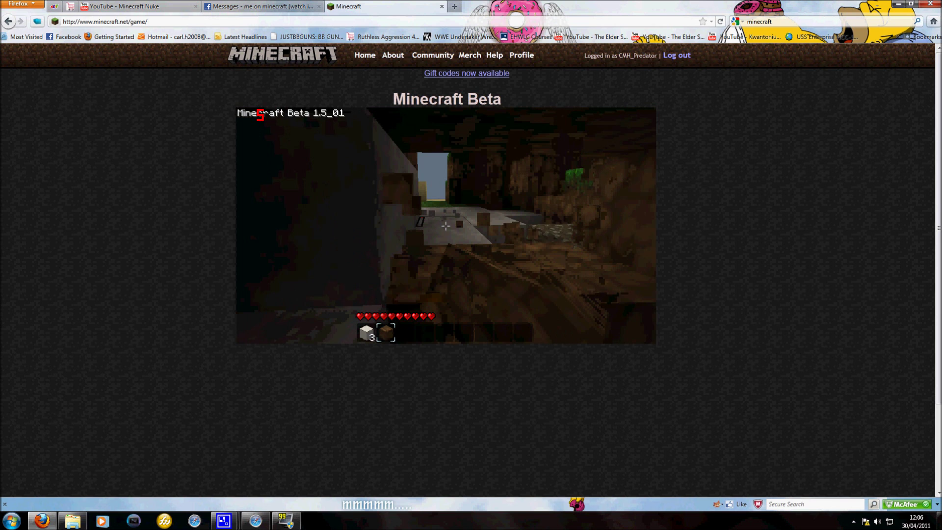
mouse_move(446, 226)
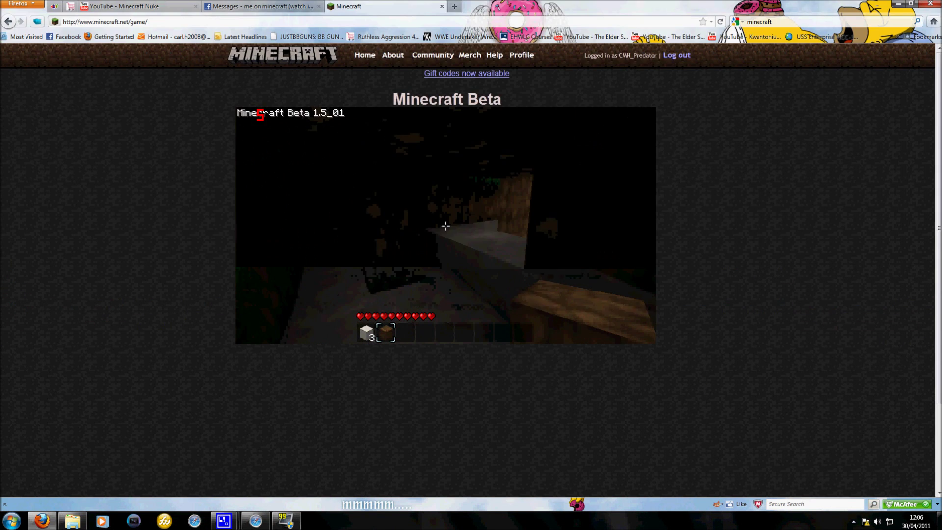
right_click(446, 226)
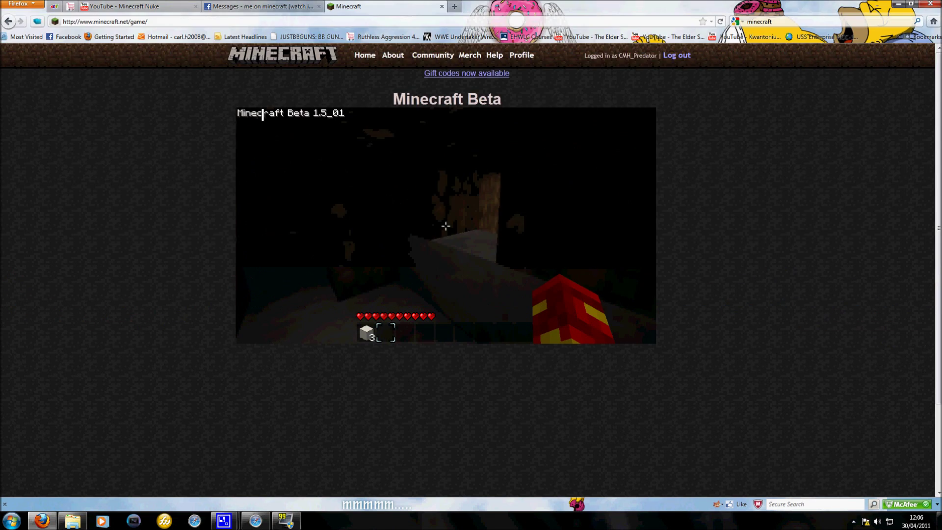
key("Escape")
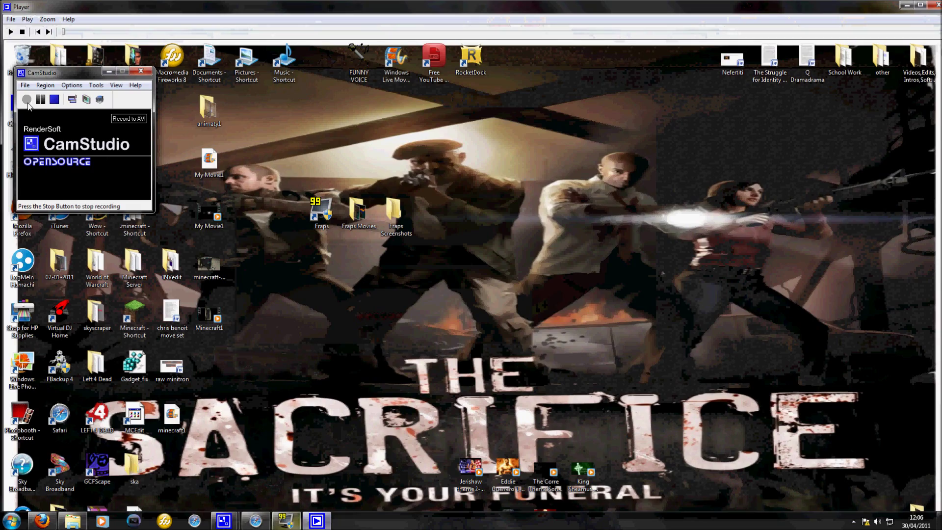
mouse_move(223, 521)
mouse_move(246, 484)
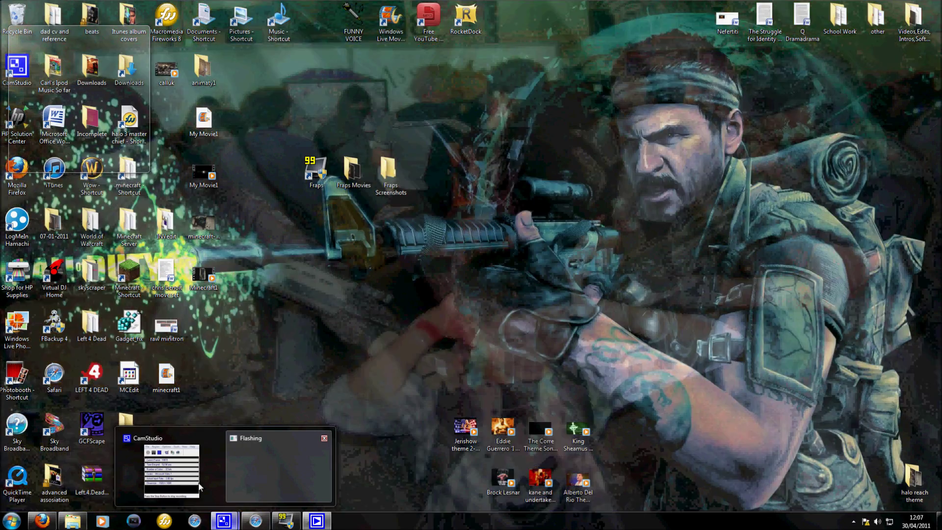
left_click(196, 482)
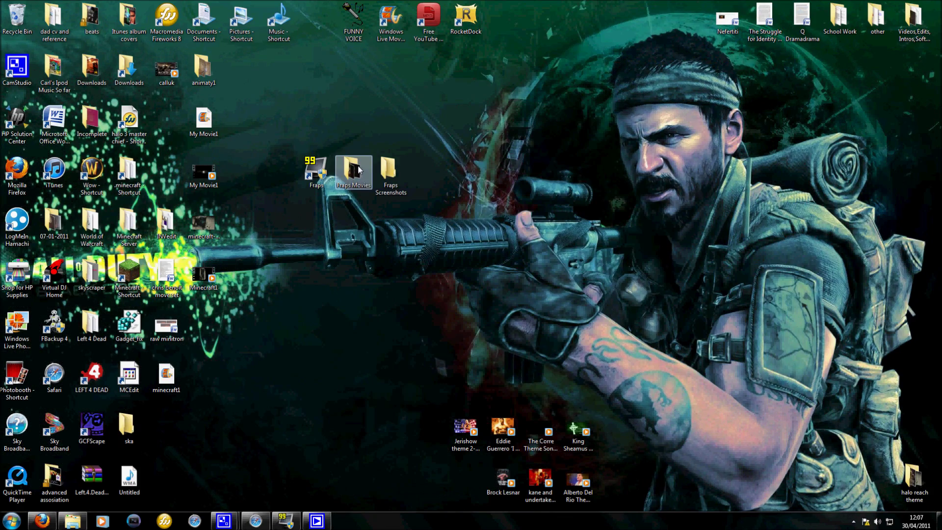
double_click(358, 169)
left_click(577, 131)
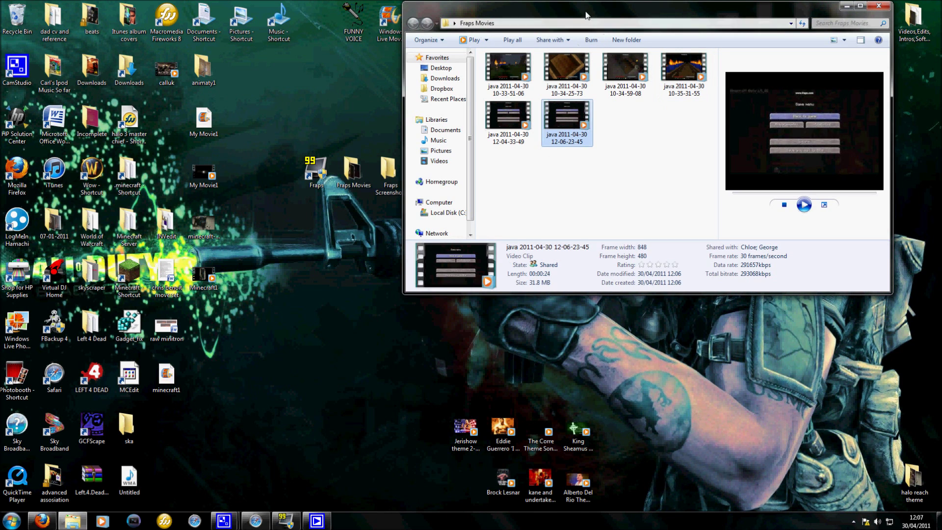
left_click_drag(585, 14, 246, 30)
double_click(516, 24)
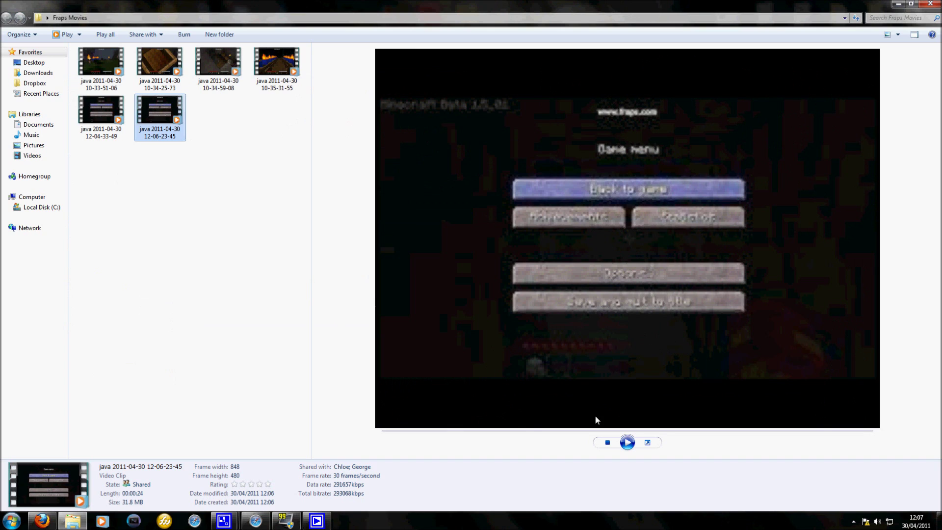
Play the clip's preview, skip ahead to the gameplay, then minimize the folder and restore CamStudio.
left_click(621, 445)
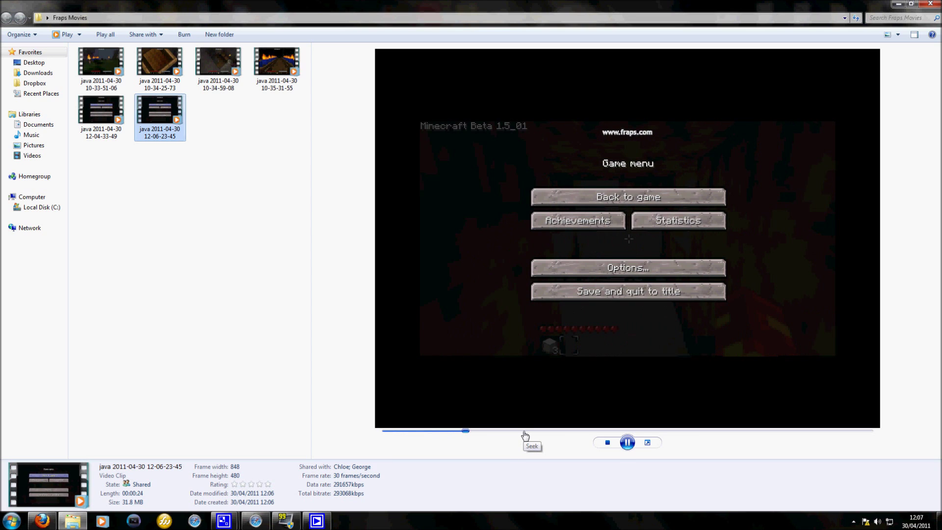
left_click(575, 431)
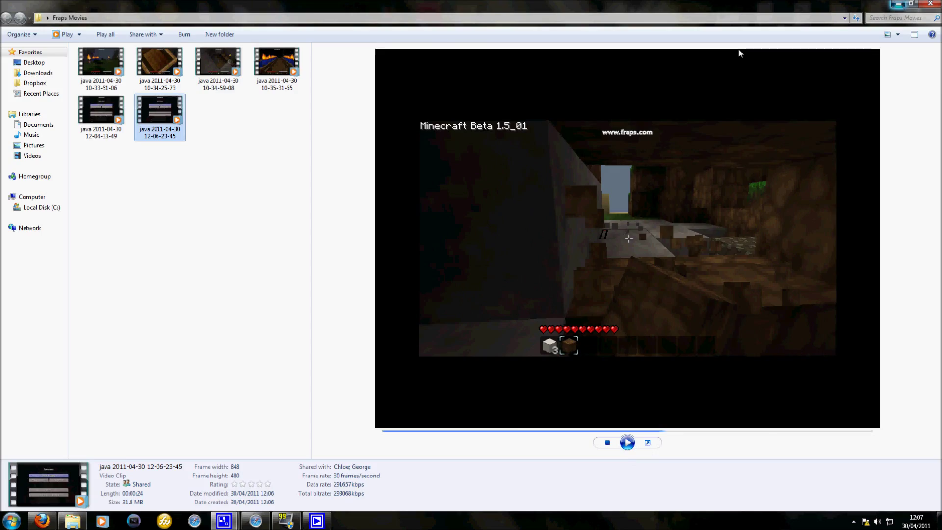
left_click(73, 521)
mouse_move(223, 521)
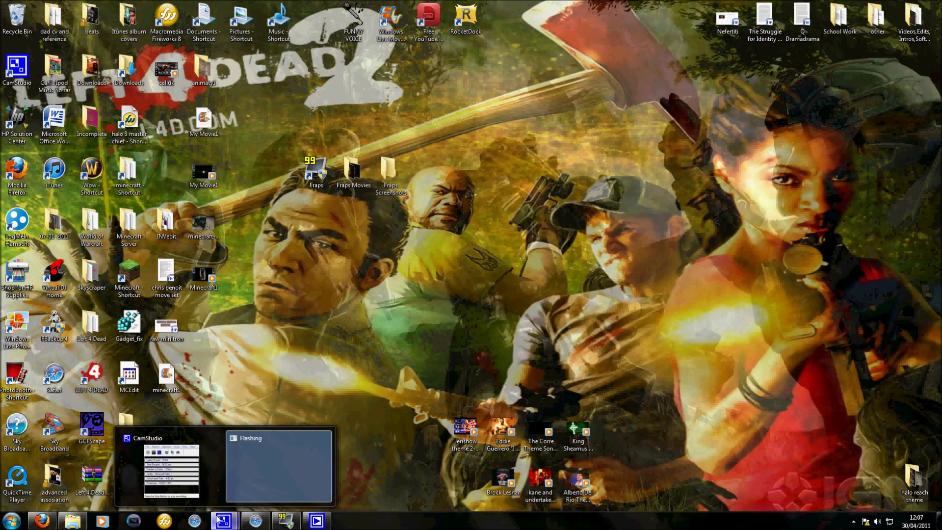
left_click(191, 467)
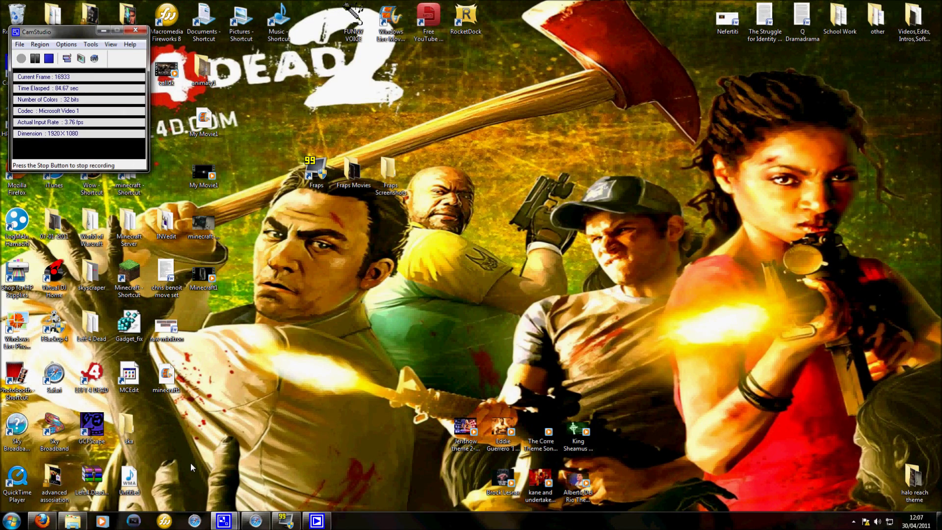